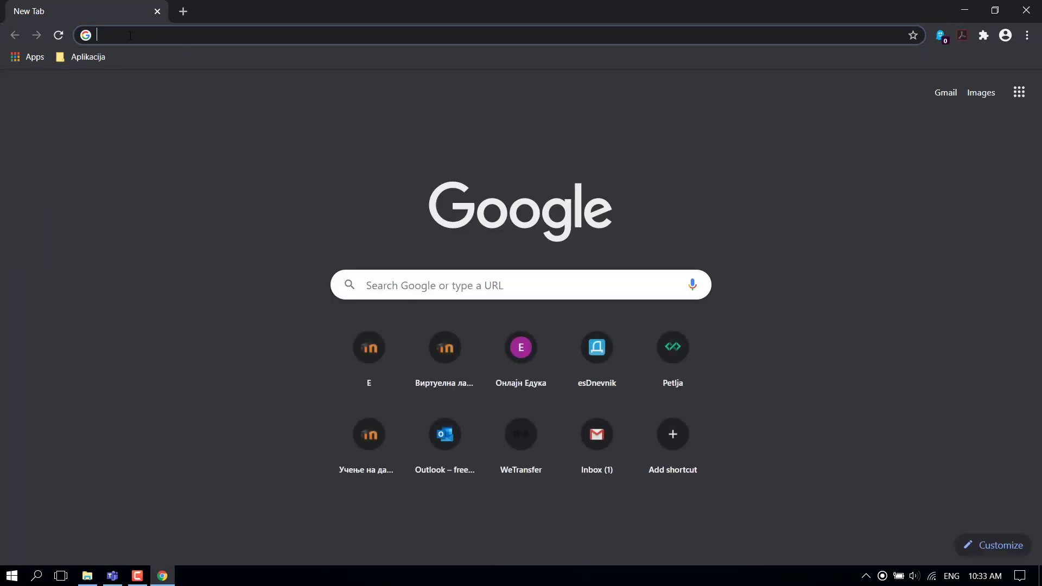
# Open the site eprvagimnazija.edu.rs and go to its login page
pyautogui.write('eprvagimnazija.edu.rs')
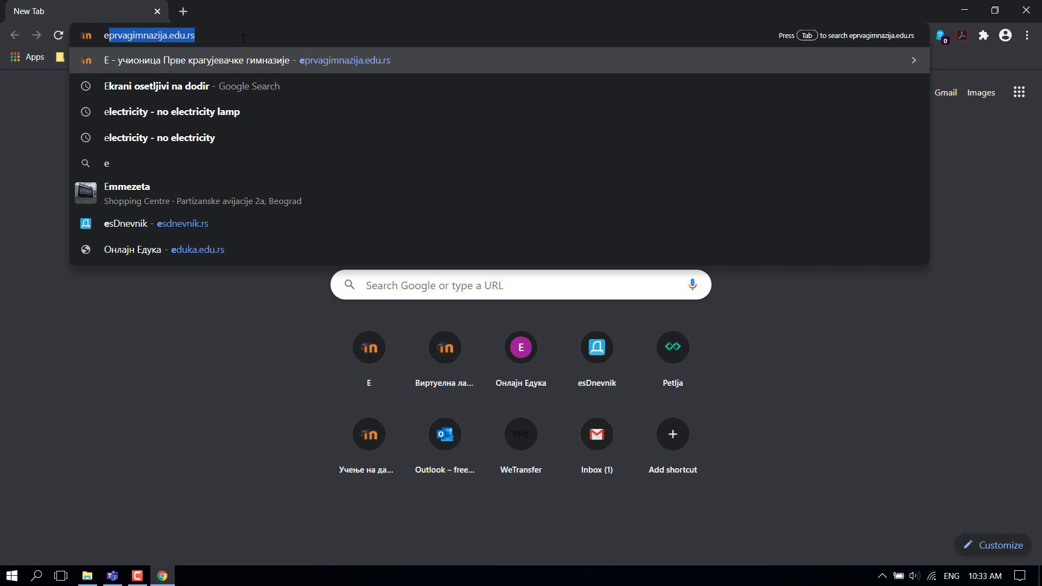
pyautogui.press('Return')
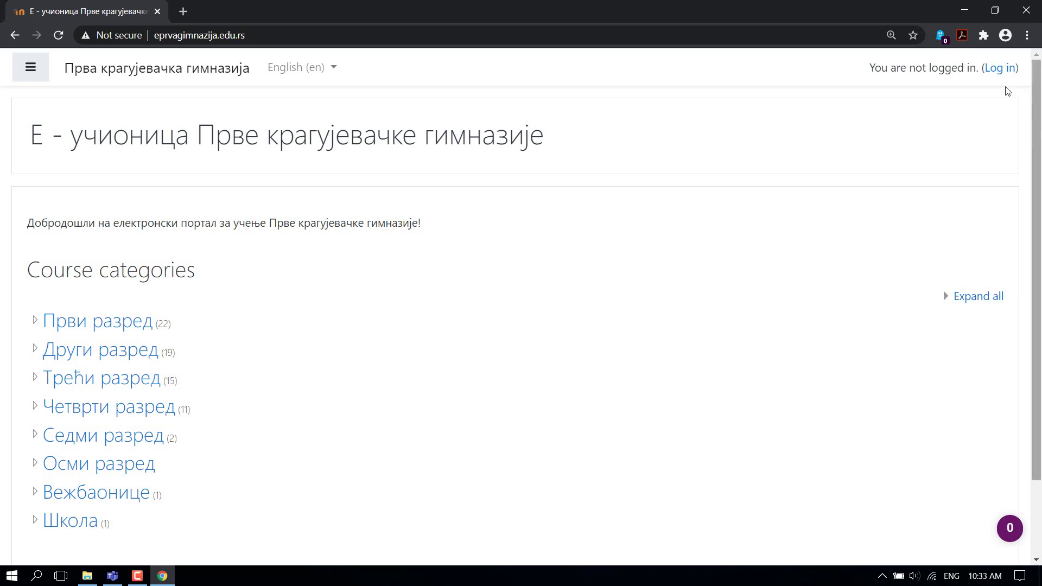
pyautogui.click(993, 70)
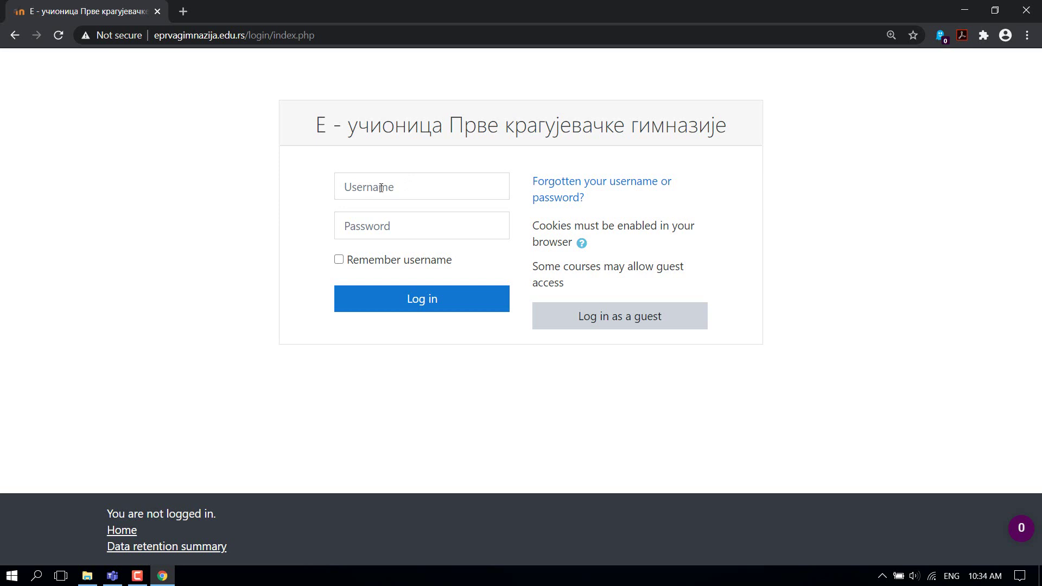
# Log in to the e-classroom with the account username and password
pyautogui.click(381, 187)
pyautogui.write('22SI118')
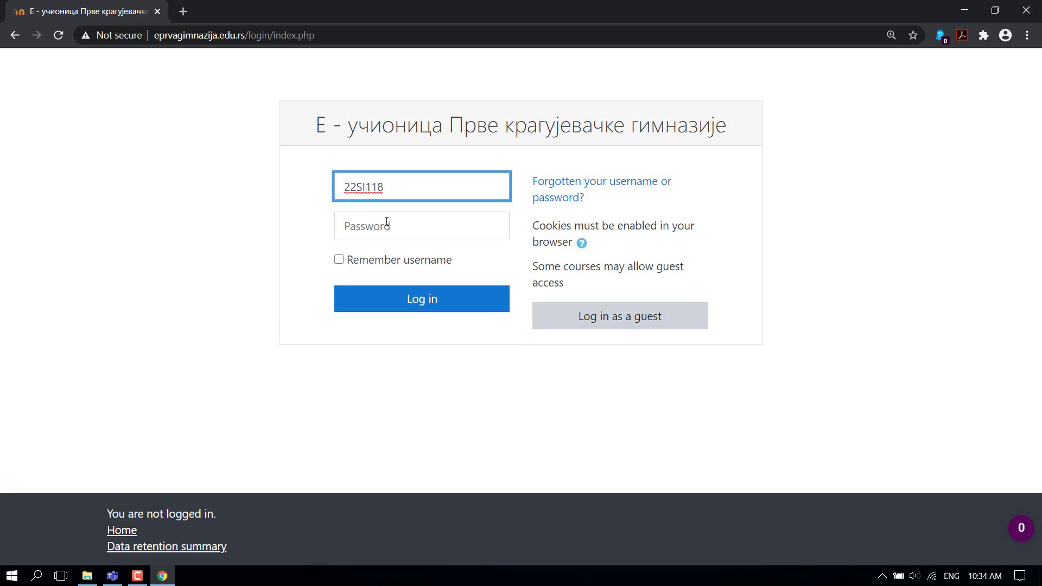
pyautogui.click(423, 229)
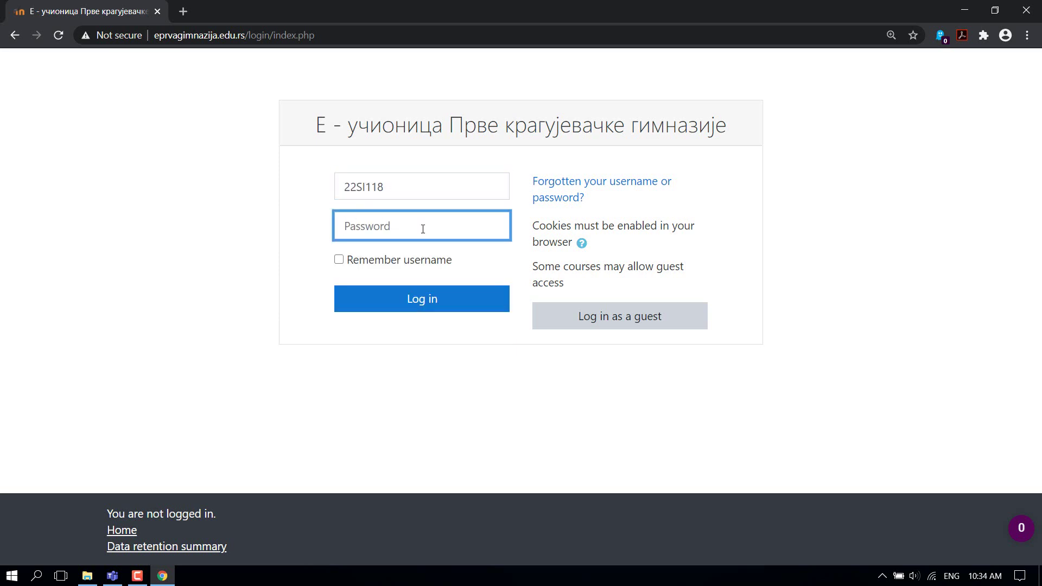
pyautogui.write('•••••••••')
pyautogui.click(419, 308)
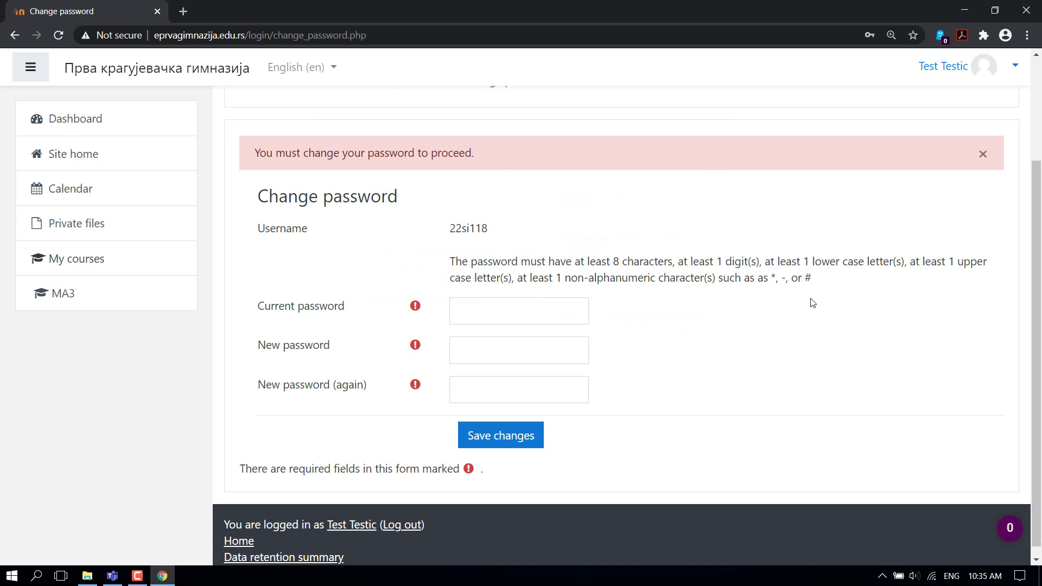
# Change the account password by entering the current password and the new password twice, then save and continue
pyautogui.scroll(1, 813, 302)
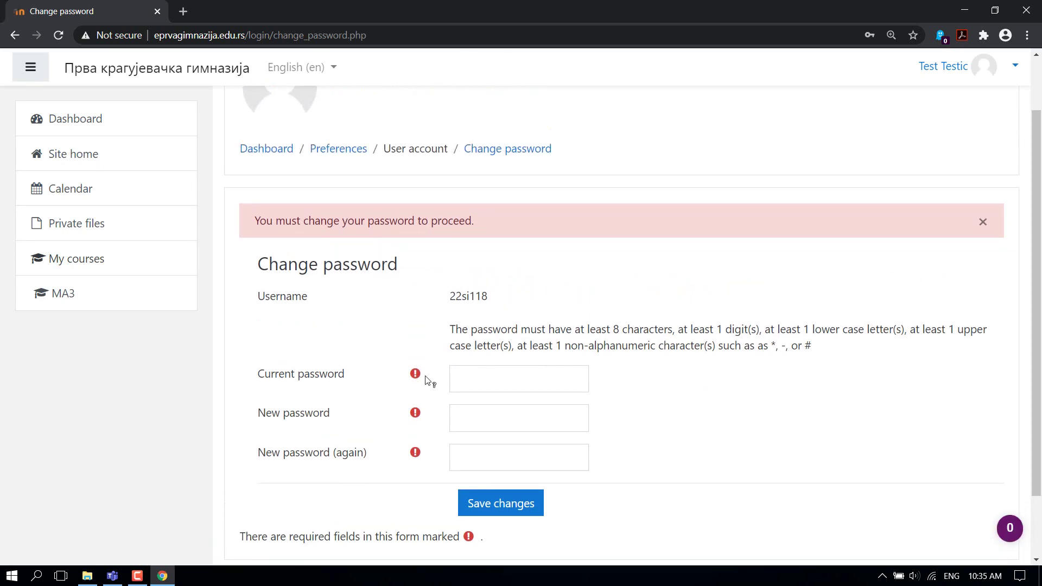
pyautogui.click(468, 376)
pyautogui.hotkey('ctrl', 'v')
pyautogui.click(484, 417)
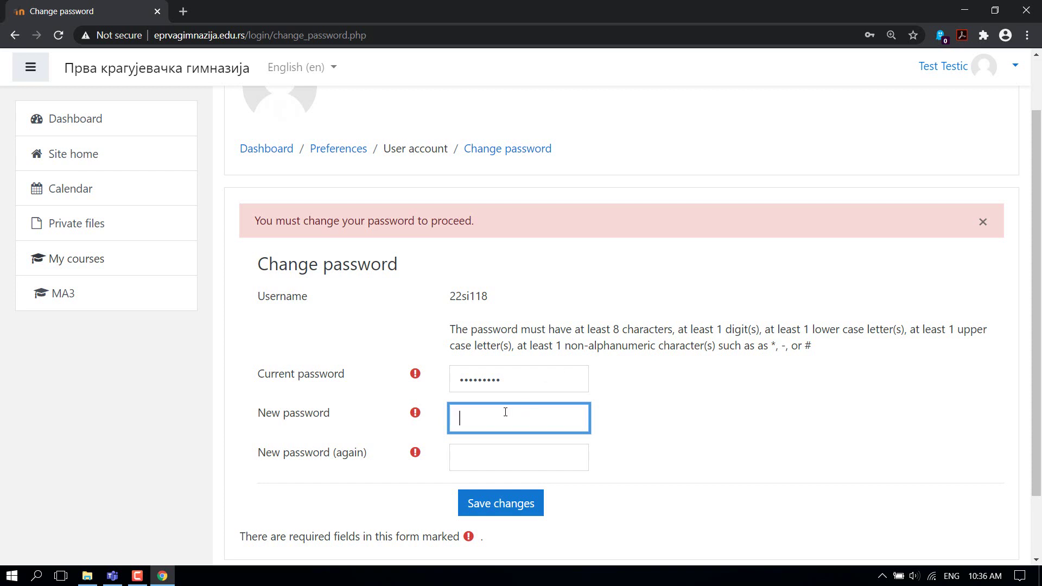
pyautogui.hotkey('ctrl', 'v')
pyautogui.press('Tab')
pyautogui.hotkey('ctrl', 'v')
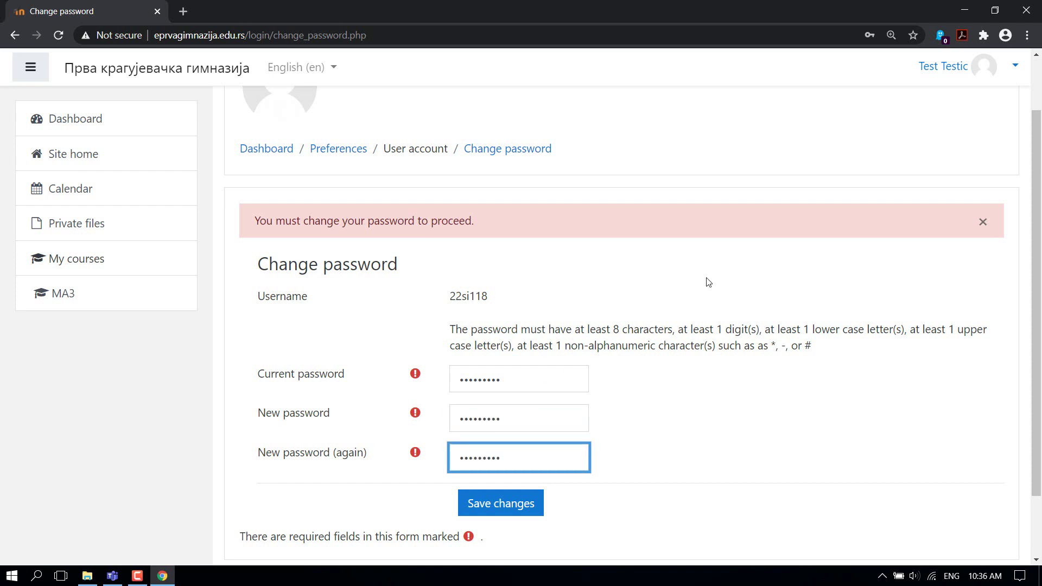
pyautogui.click(500, 507)
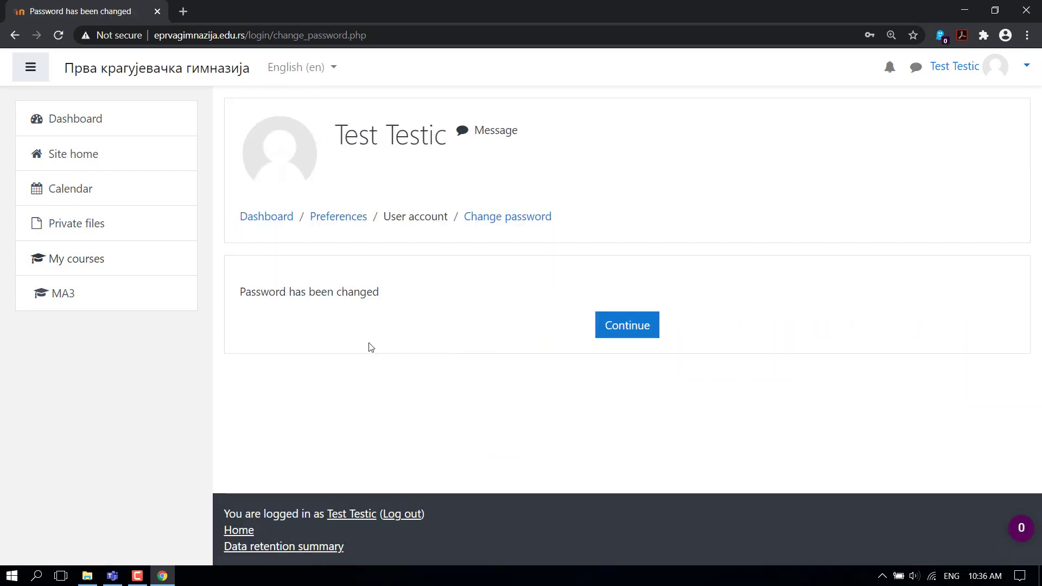
pyautogui.click(628, 328)
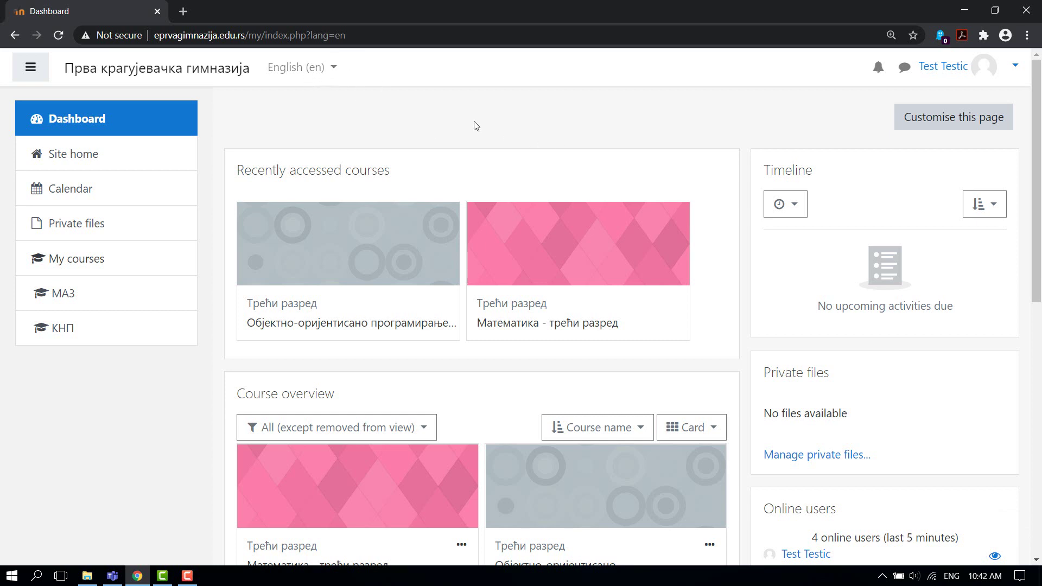
# Switch the site language to Српски (sr_cr) and view the enrolled courses on the site home page
pyautogui.click(322, 68)
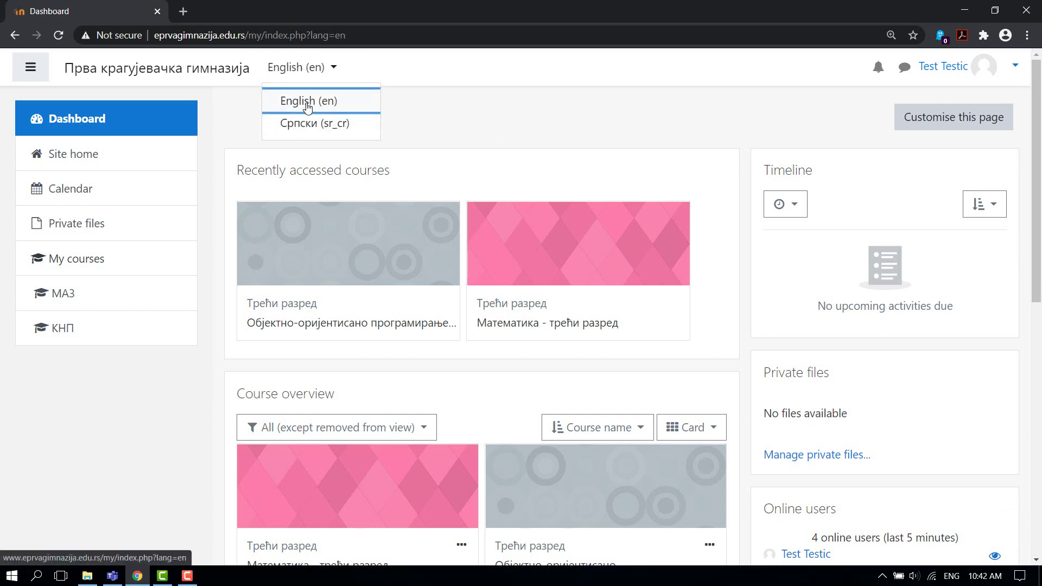
pyautogui.click(316, 124)
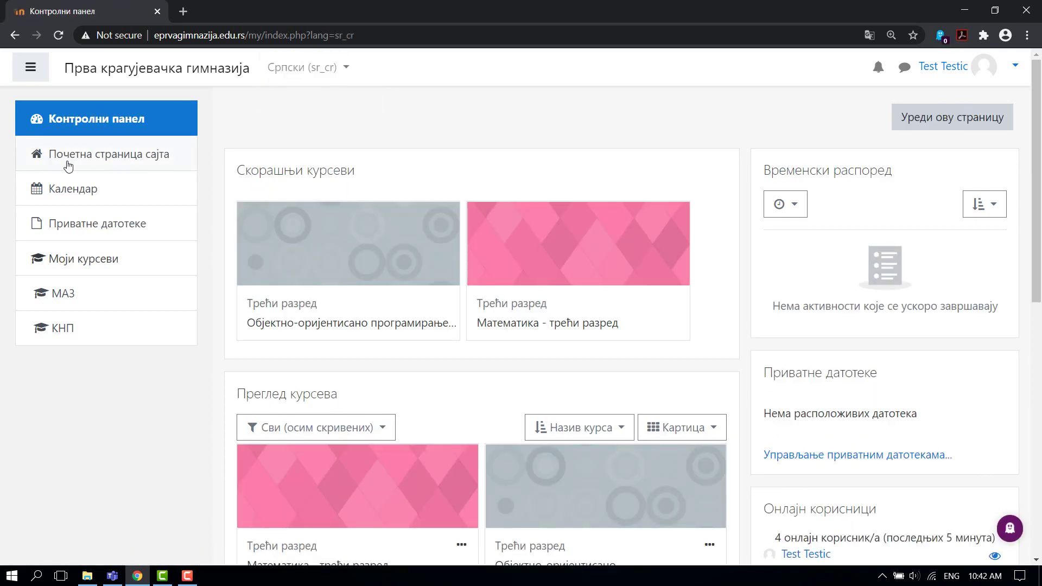
pyautogui.click(116, 158)
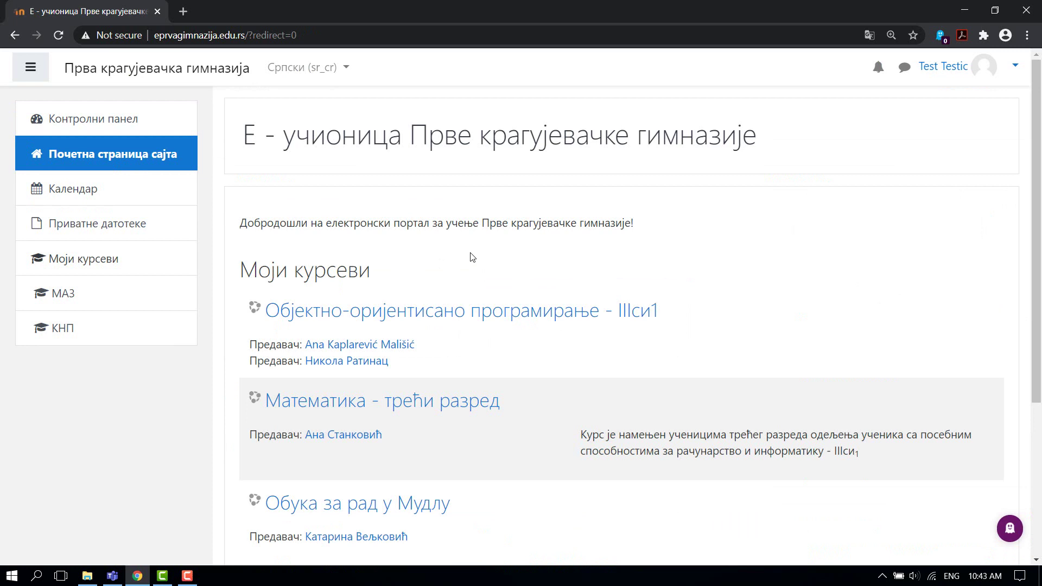
pyautogui.scroll(-3, 320, 449)
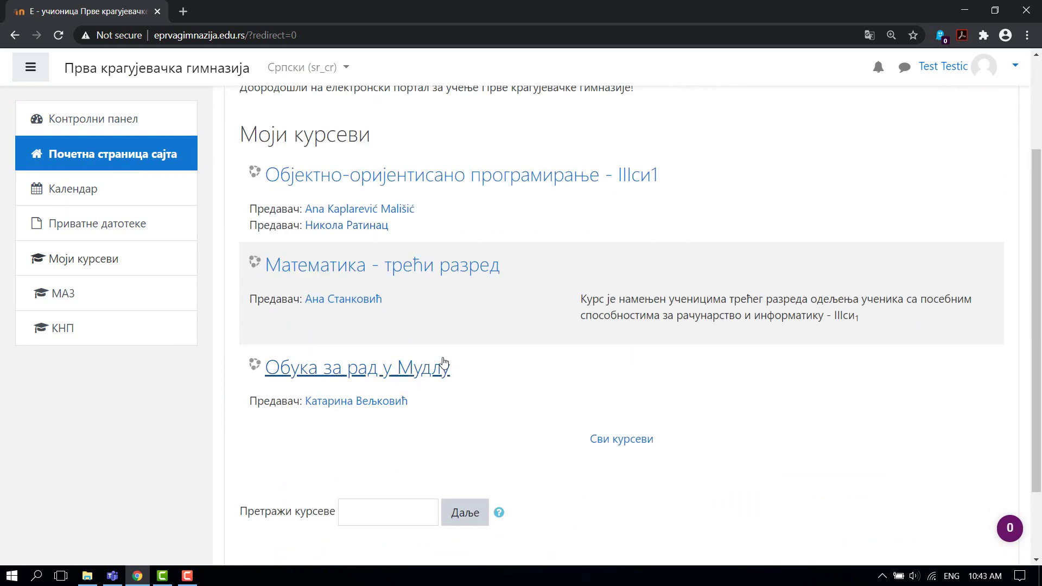
pyautogui.scroll(3, 623, 301)
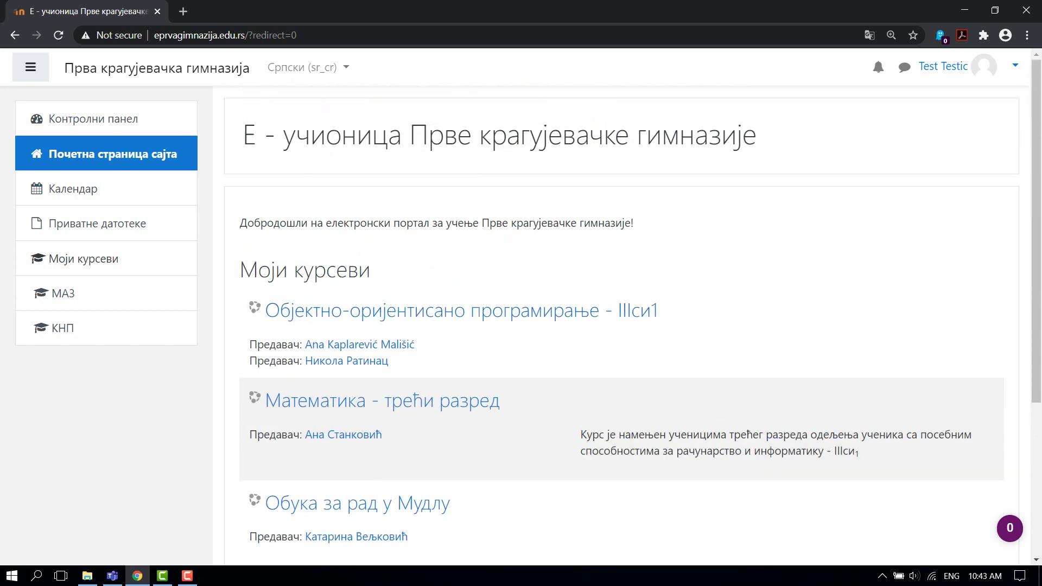
# Open the user's own profile for editing, review its fields and update the profile without changes
pyautogui.click(1014, 66)
pyautogui.click(944, 139)
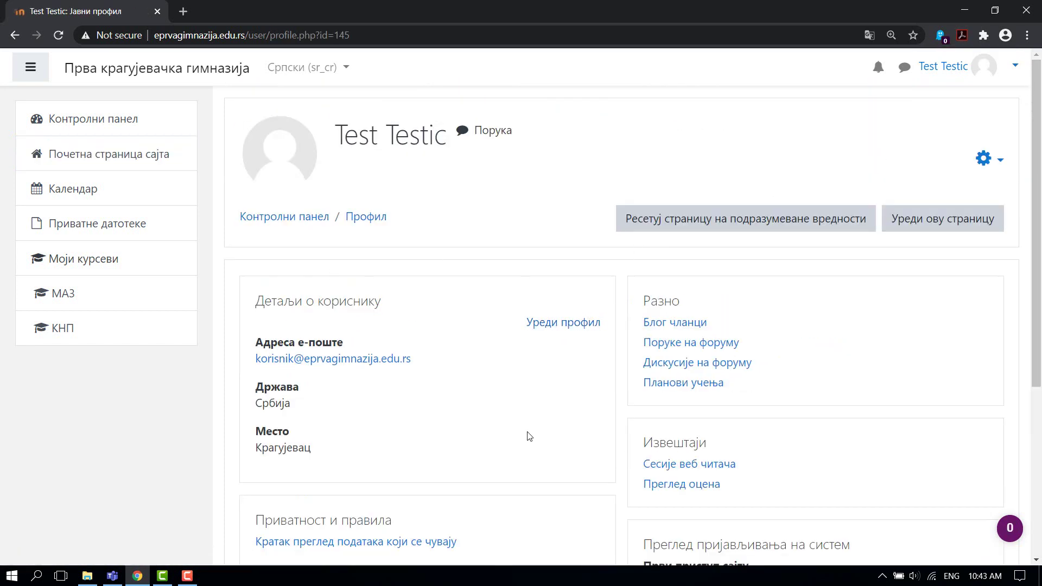
pyautogui.click(548, 326)
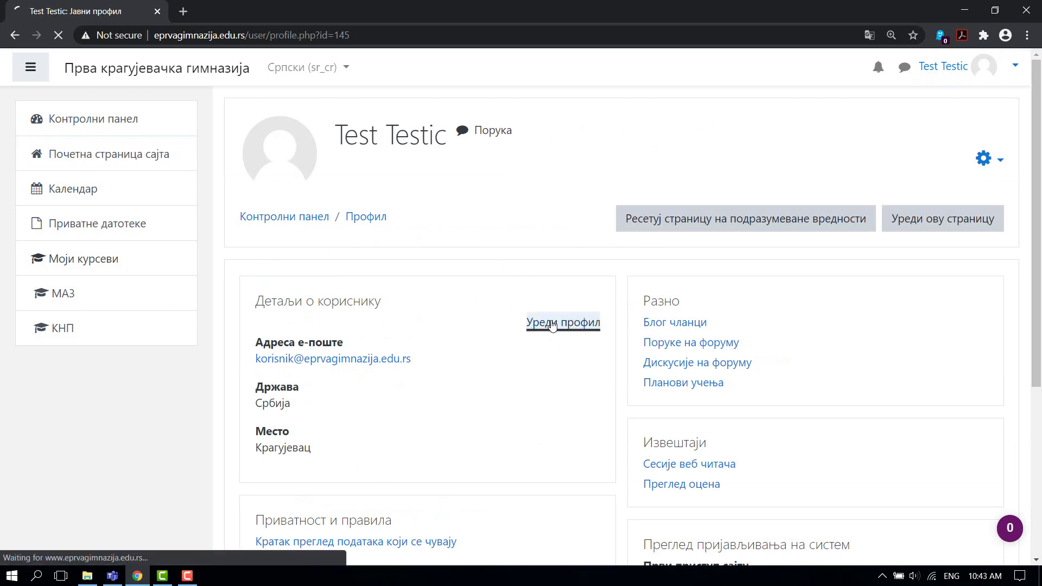
pyautogui.scroll(-3, 603, 229)
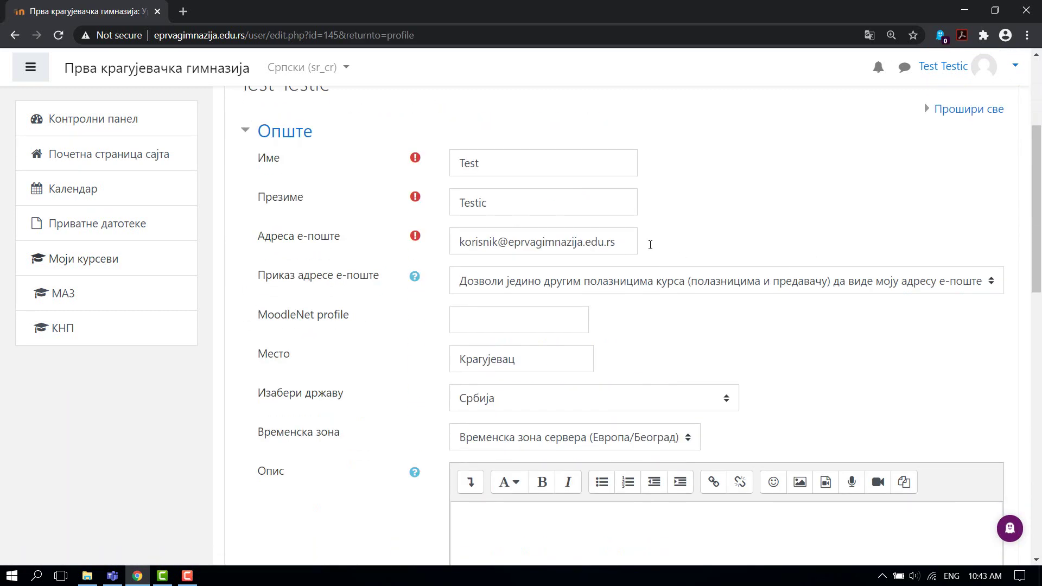
pyautogui.scroll(-12, 630, 373)
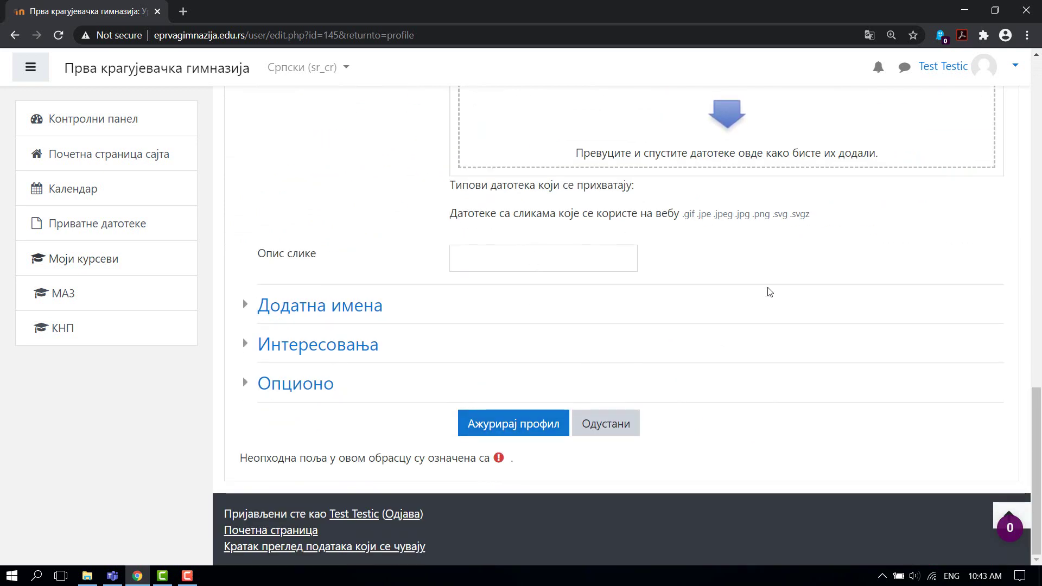
pyautogui.click(498, 424)
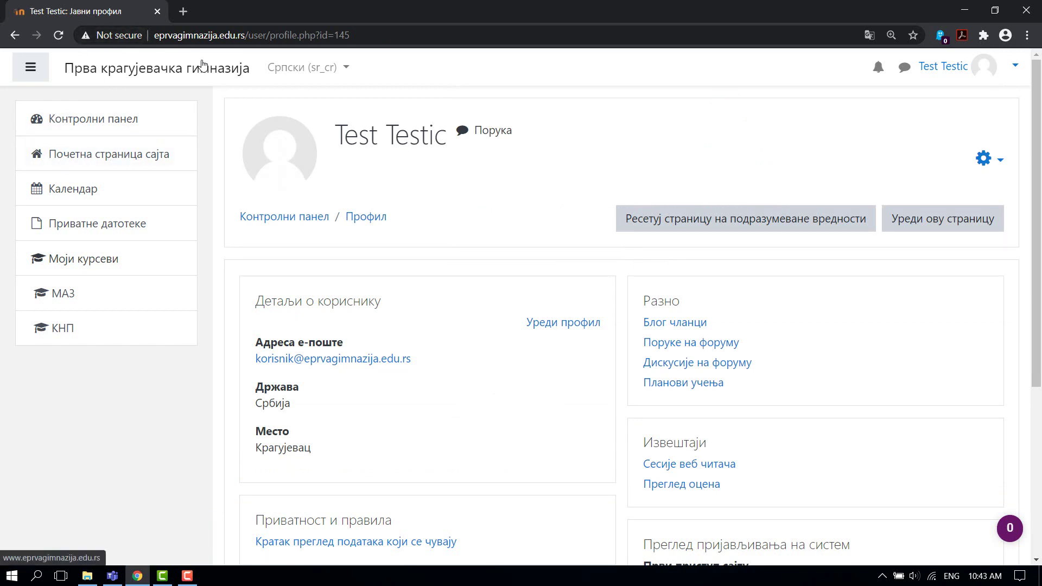
# Open the course "Обука за рад у Мудлу" from the site home page and look through its first sections
pyautogui.click(114, 158)
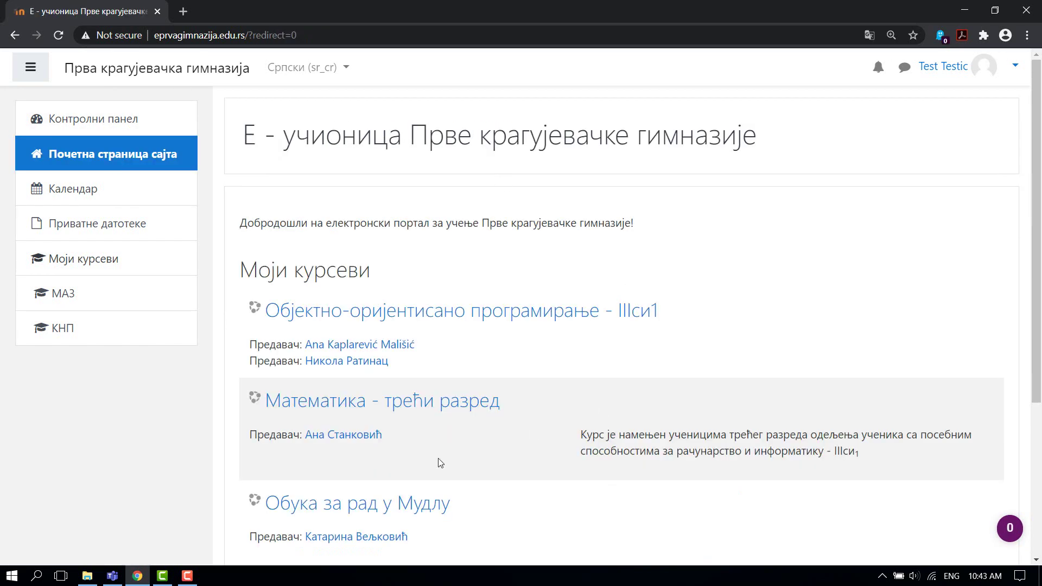
pyautogui.click(340, 513)
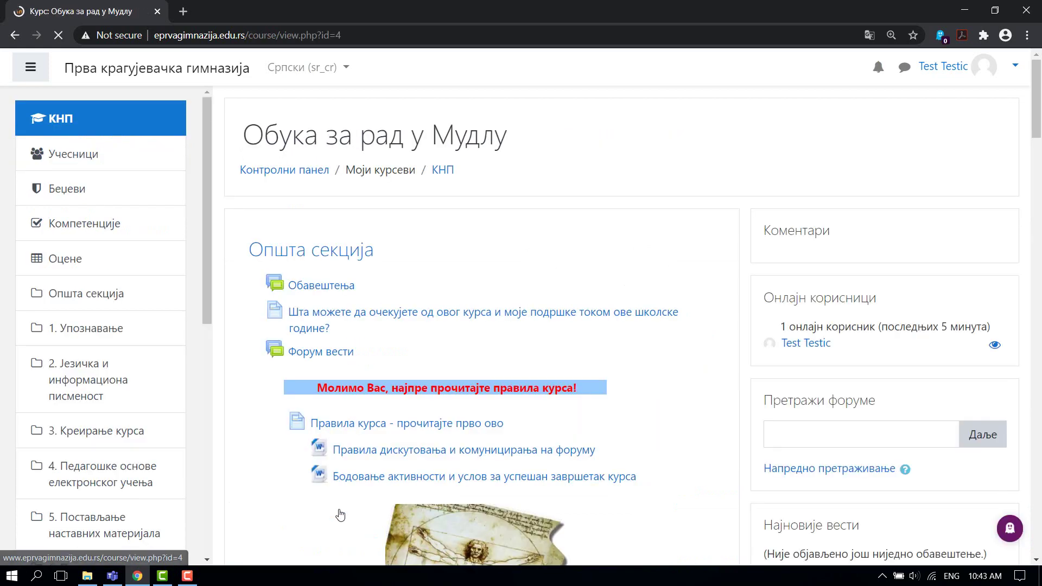
pyautogui.scroll(-4, 624, 261)
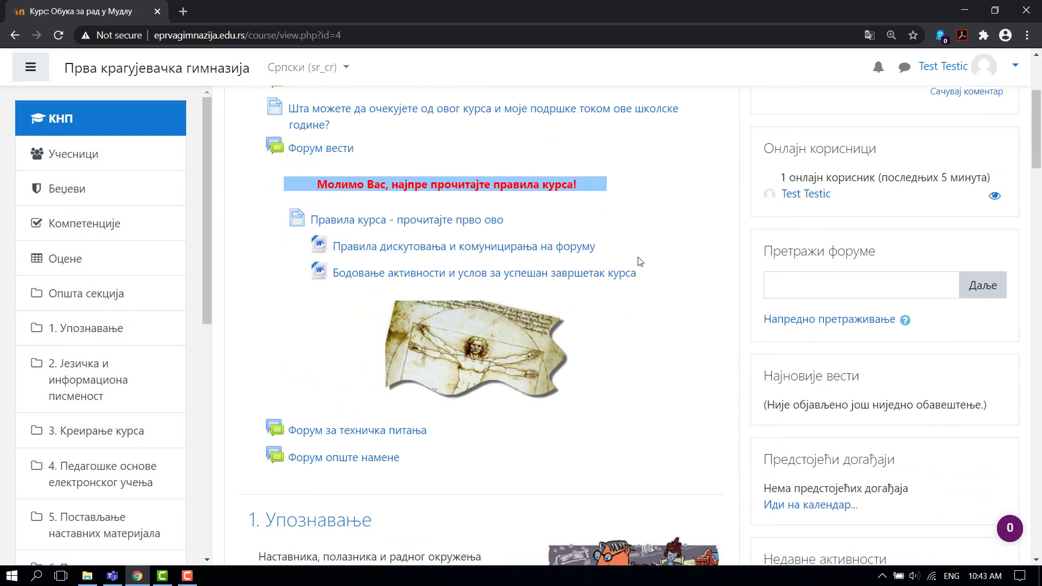
pyautogui.scroll(-8, 641, 266)
pyautogui.scroll(-5, 641, 282)
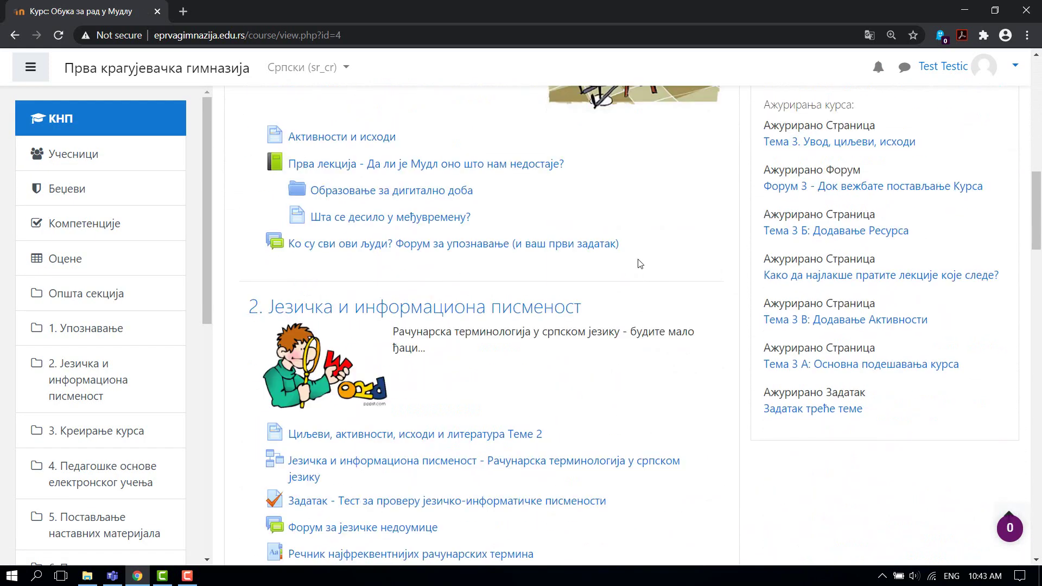
pyautogui.scroll(7, 640, 274)
pyautogui.scroll(6, 640, 273)
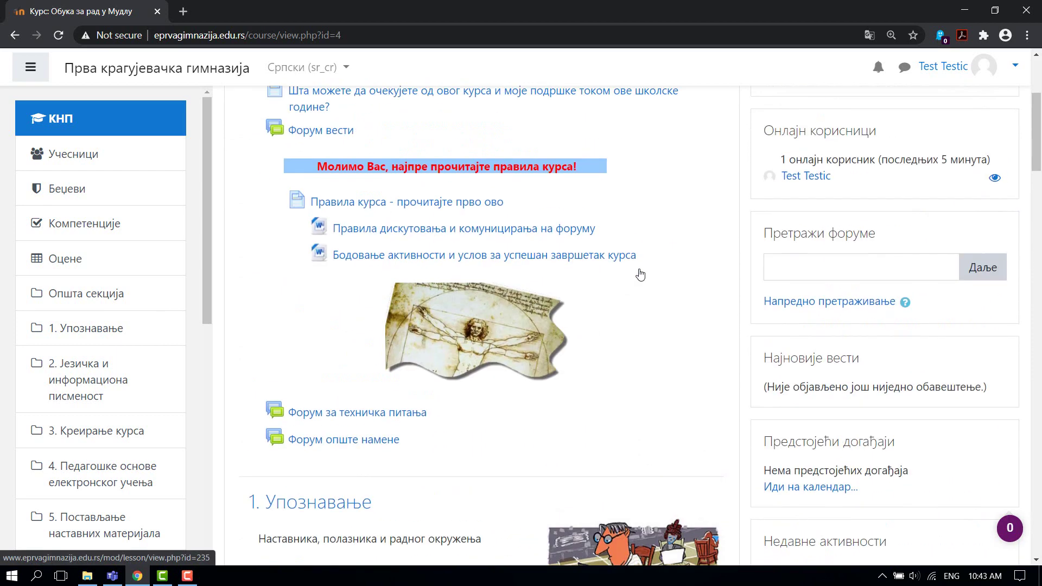
pyautogui.scroll(4, 640, 274)
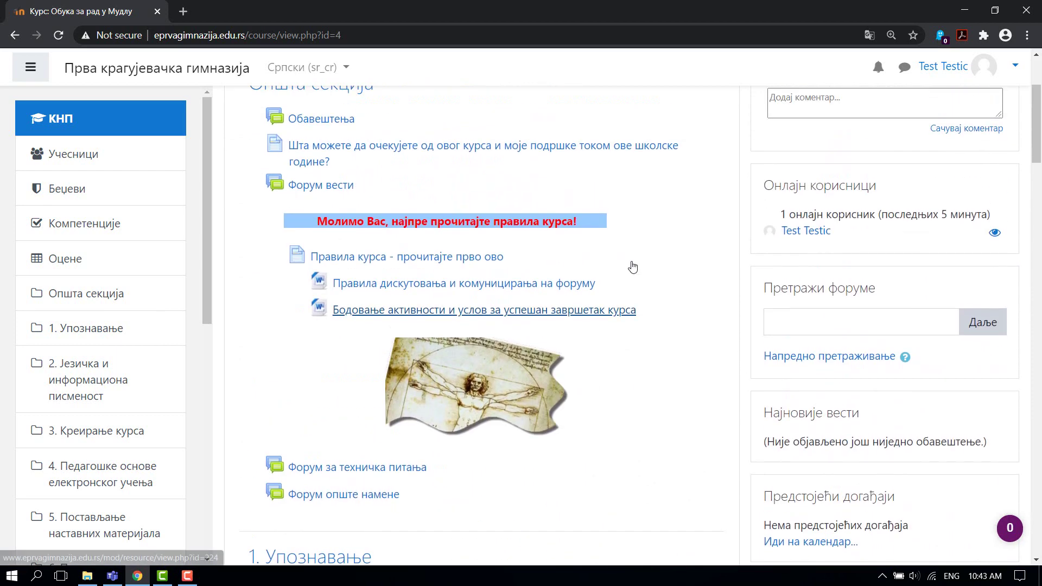
pyautogui.scroll(-1, 635, 315)
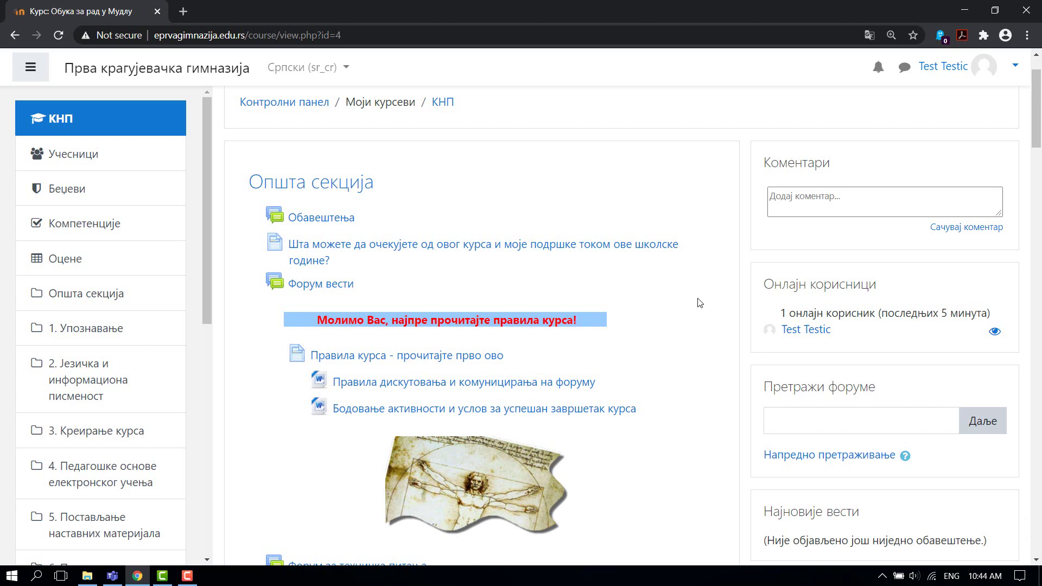
pyautogui.scroll(-1, 688, 301)
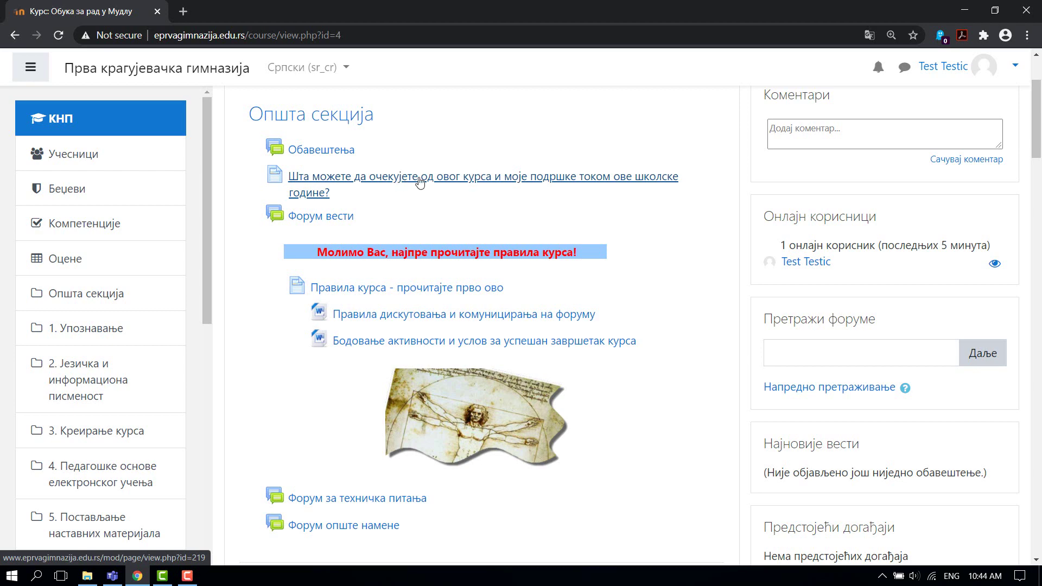
# Read the page "Шта можете да очекујете од овог курса и моје подршке током ове школске године?" and return to the КНП course
pyautogui.click(420, 182)
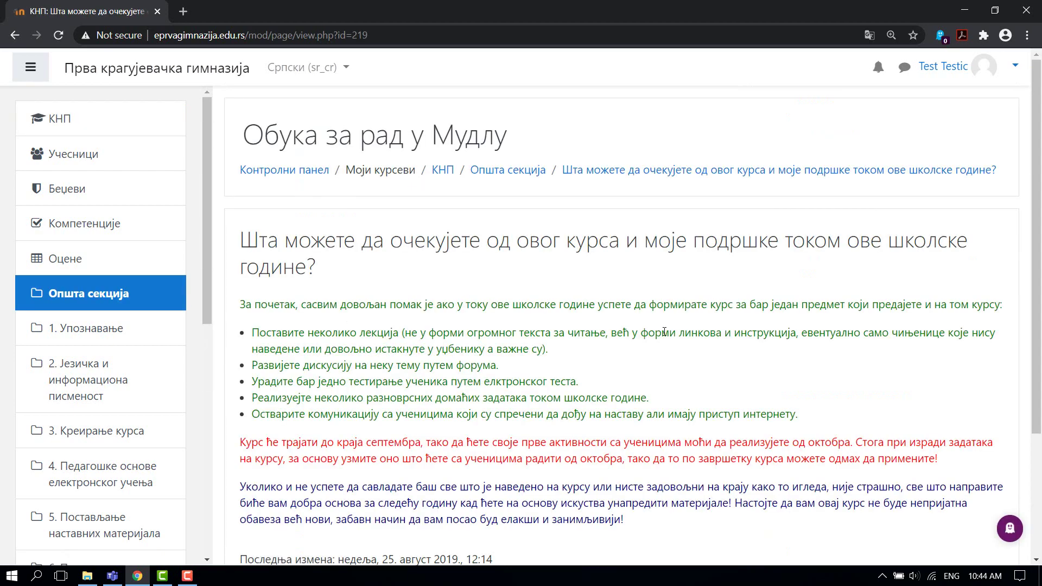
pyautogui.scroll(-3, 634, 334)
pyautogui.scroll(3, 633, 334)
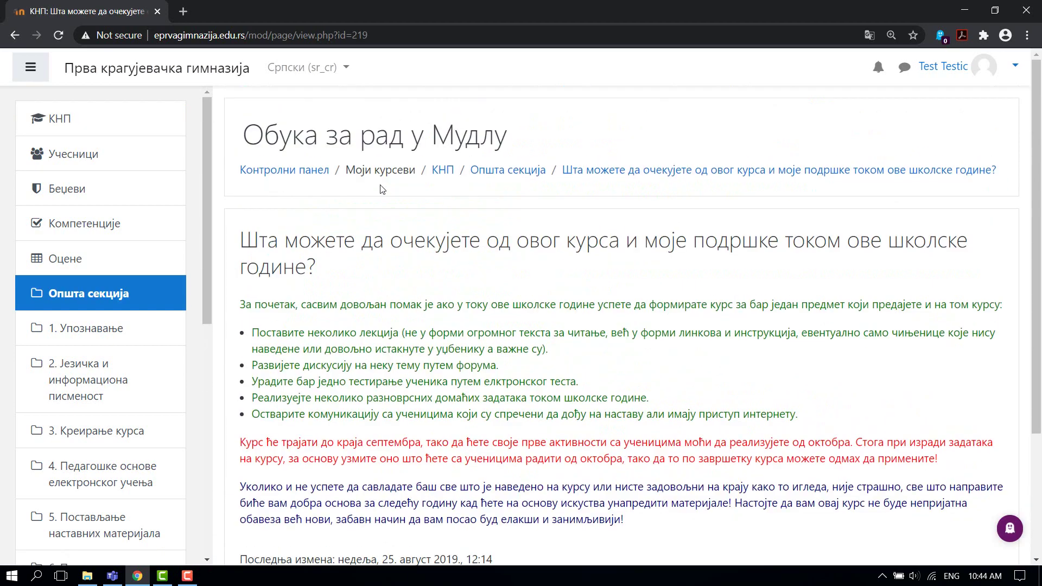
pyautogui.click(447, 173)
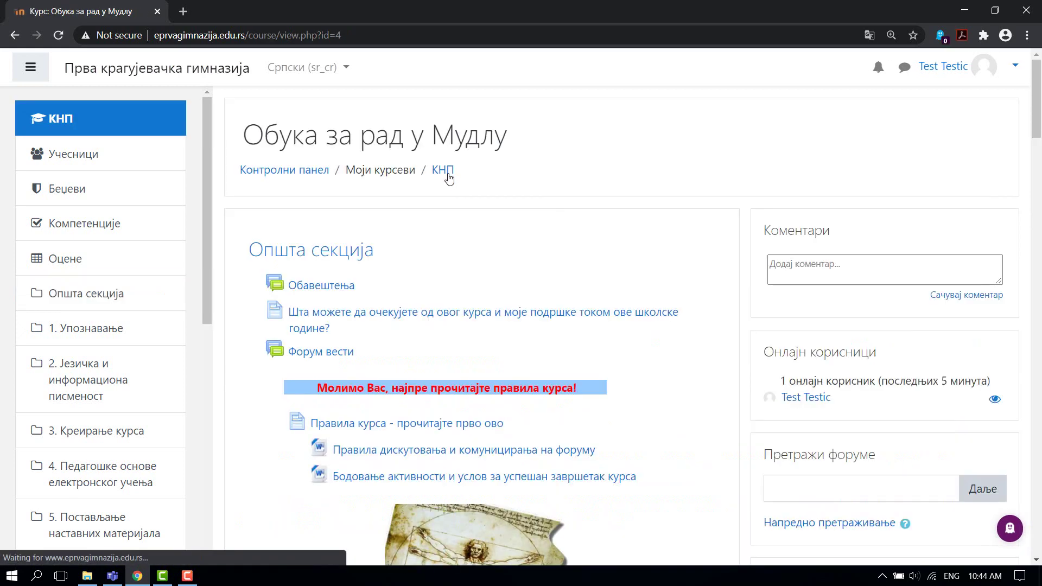
# Look over the section "1. Упознавање" and open its forum "Ко су сви ови људи? Форум за упознавање (и ваш први задатак)"
pyautogui.scroll(-5, 577, 286)
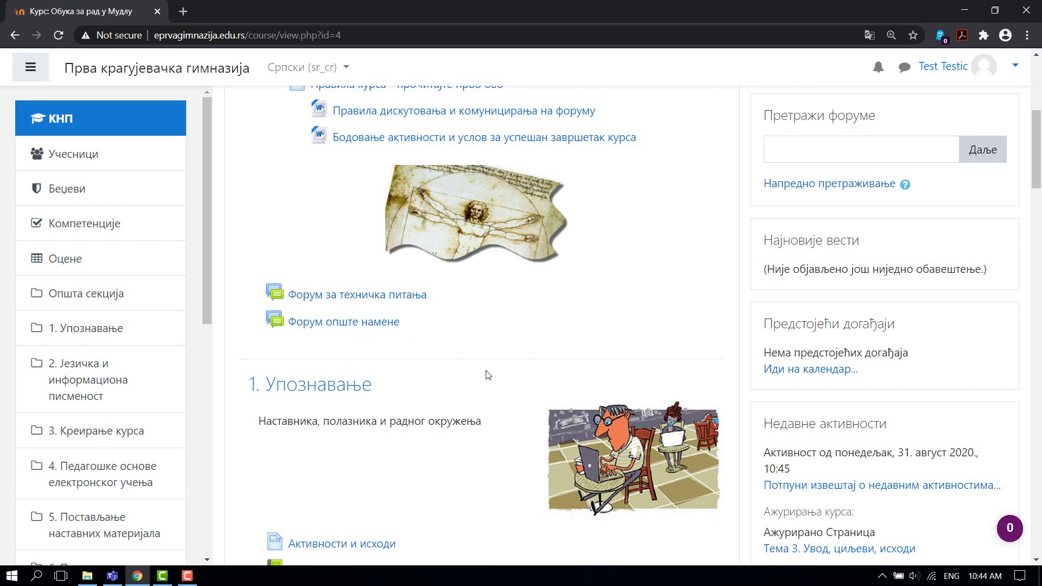
pyautogui.scroll(-5, 488, 375)
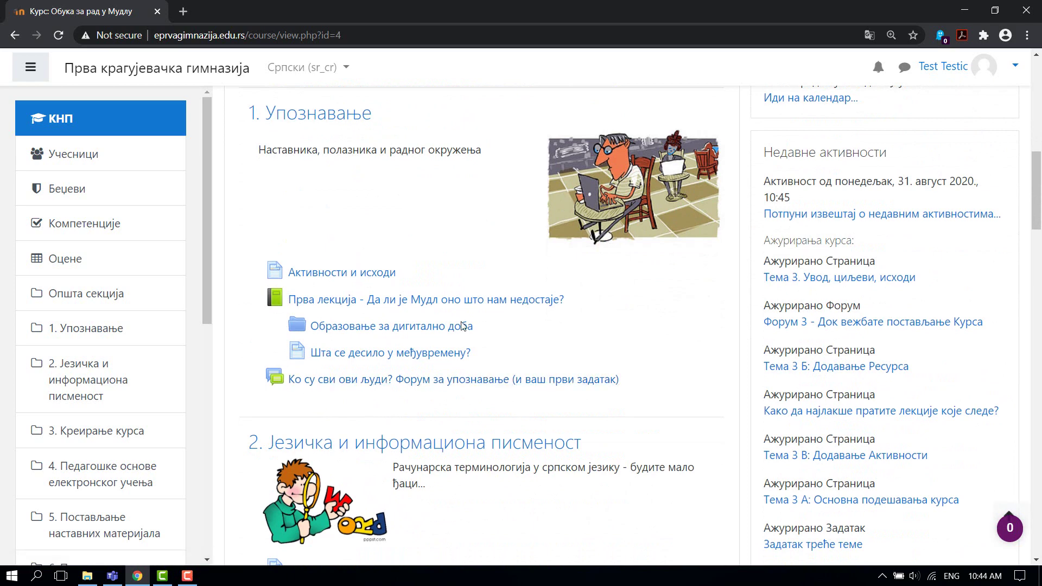
pyautogui.scroll(10, 410, 286)
pyautogui.scroll(-5, 410, 286)
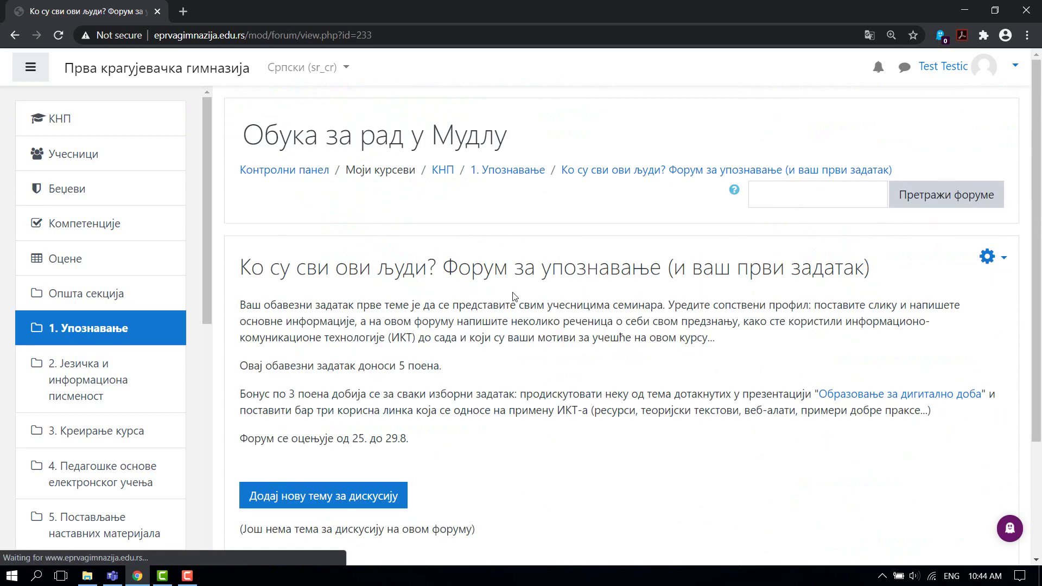
# Start a new discussion topic in the introduction forum with the subject "Rešenje zadatka"
pyautogui.scroll(-2, 540, 219)
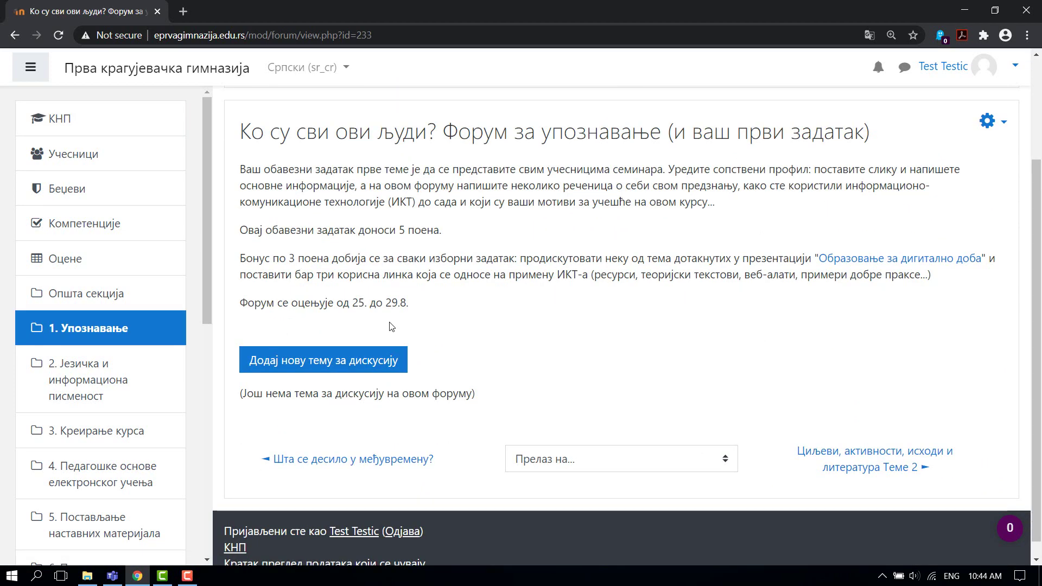
pyautogui.click(387, 362)
pyautogui.click(502, 412)
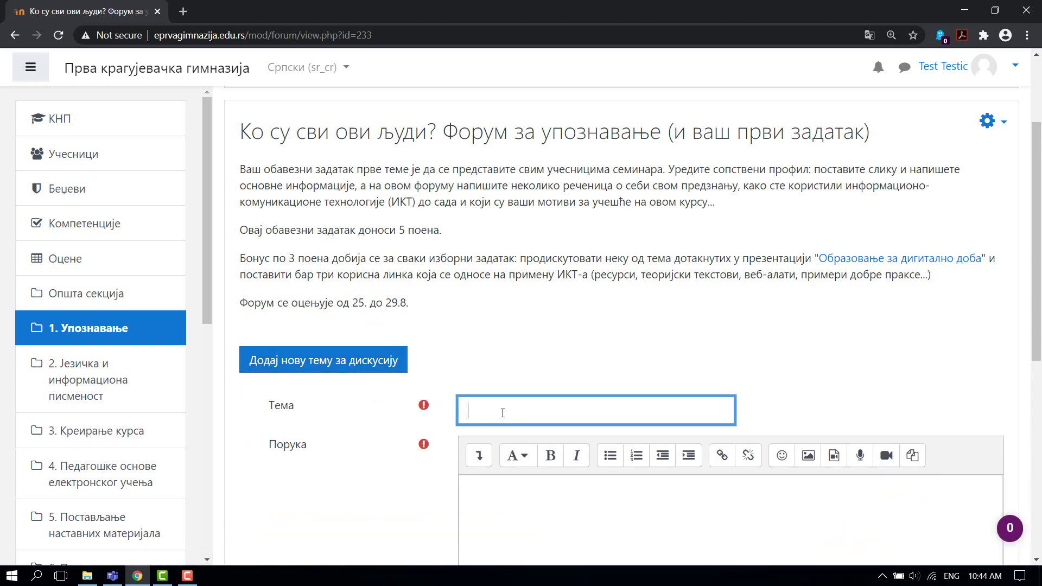
pyautogui.write('Po')
pyautogui.press('BackSpace')
pyautogui.press('BackSpace')
pyautogui.write('Rešenje zadatka')
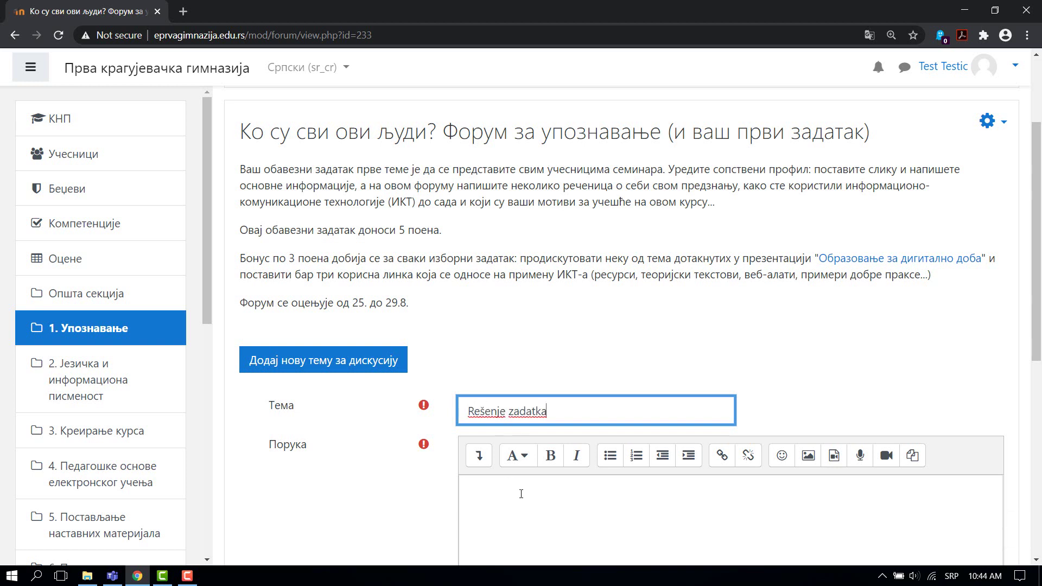
# Write the message "Postavljm rešenje zadatka" and post the topic to the forum
pyautogui.click(521, 493)
pyautogui.write('Postavljm rešenje zadatka')
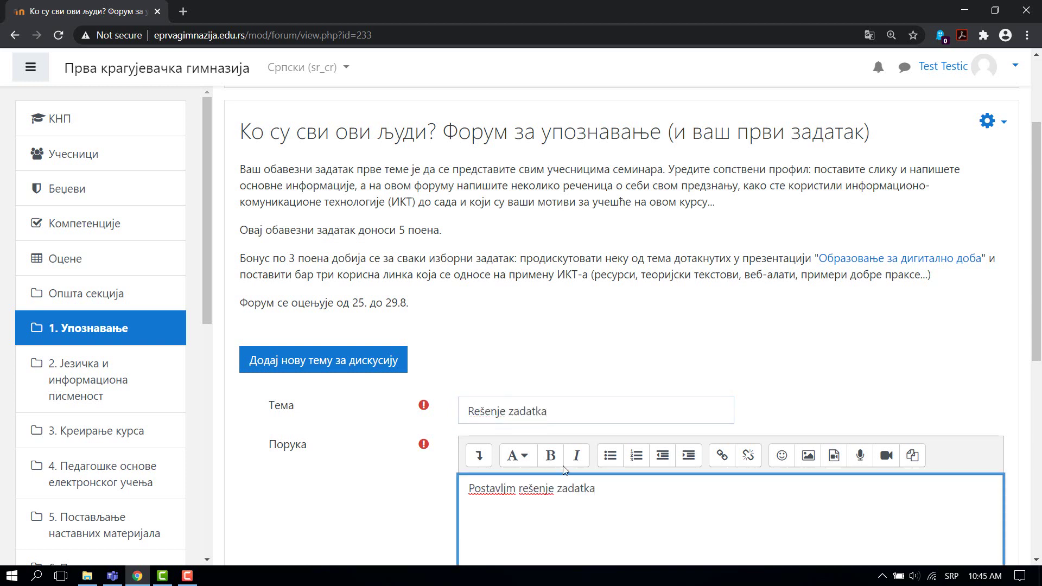
pyautogui.scroll(-3, 562, 434)
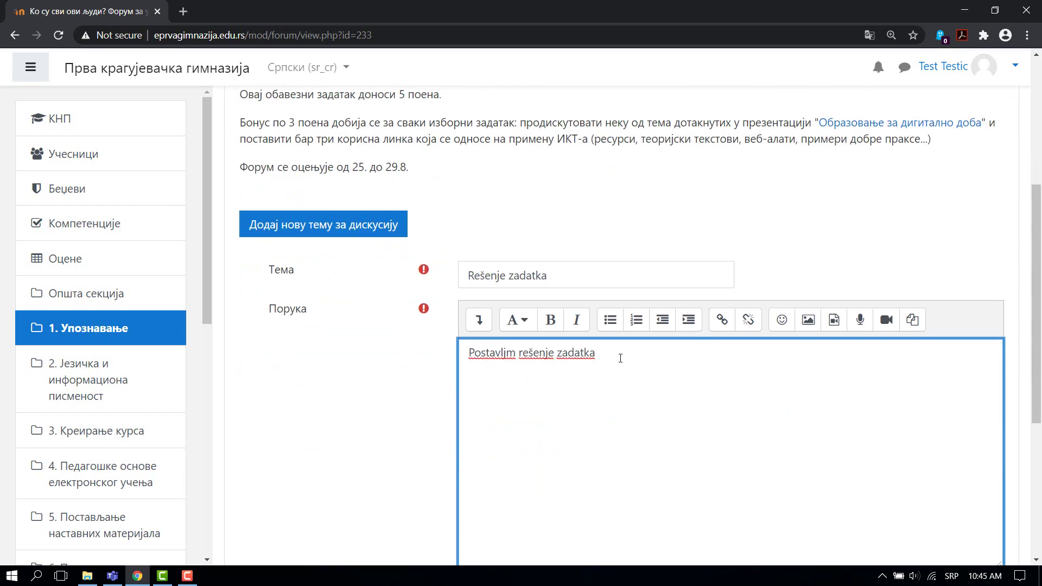
pyautogui.scroll(-5, 597, 336)
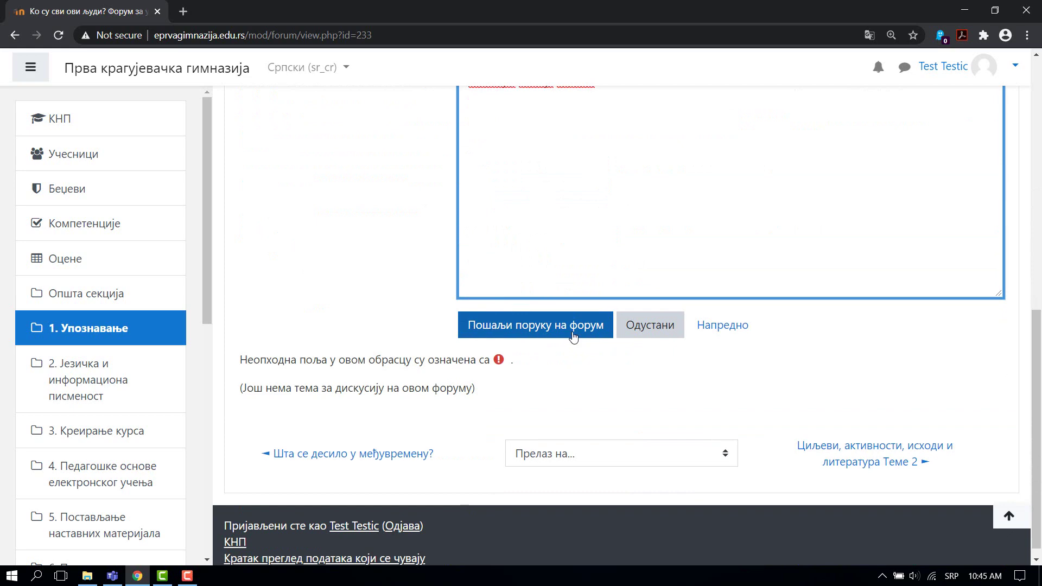
pyautogui.click(545, 334)
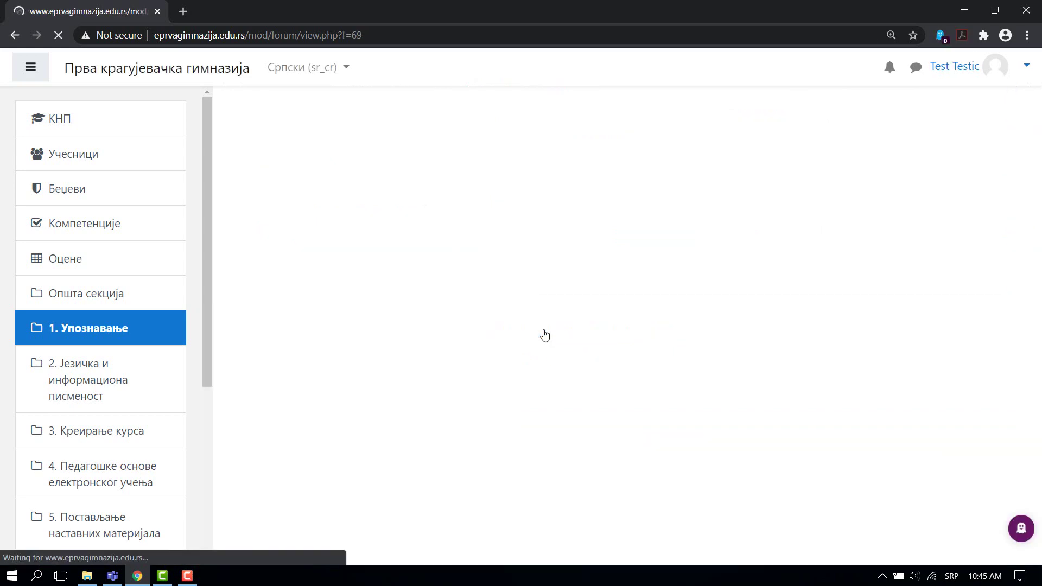
pyautogui.scroll(-1, 542, 304)
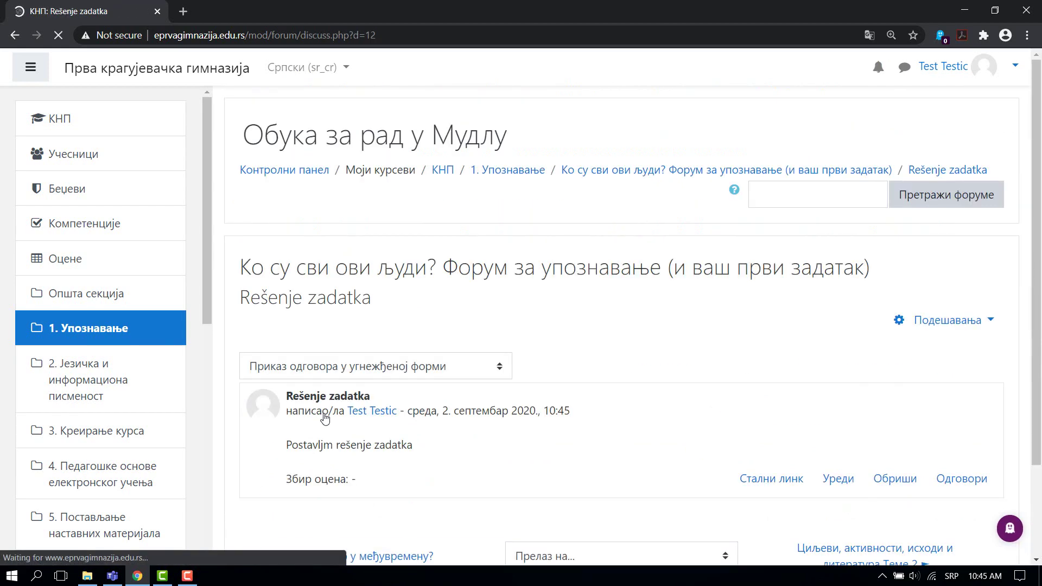
# Reply to the posted "Rešenje zadatka" message with the text "Pišete odgovor" and submit it
pyautogui.scroll(-2, 321, 392)
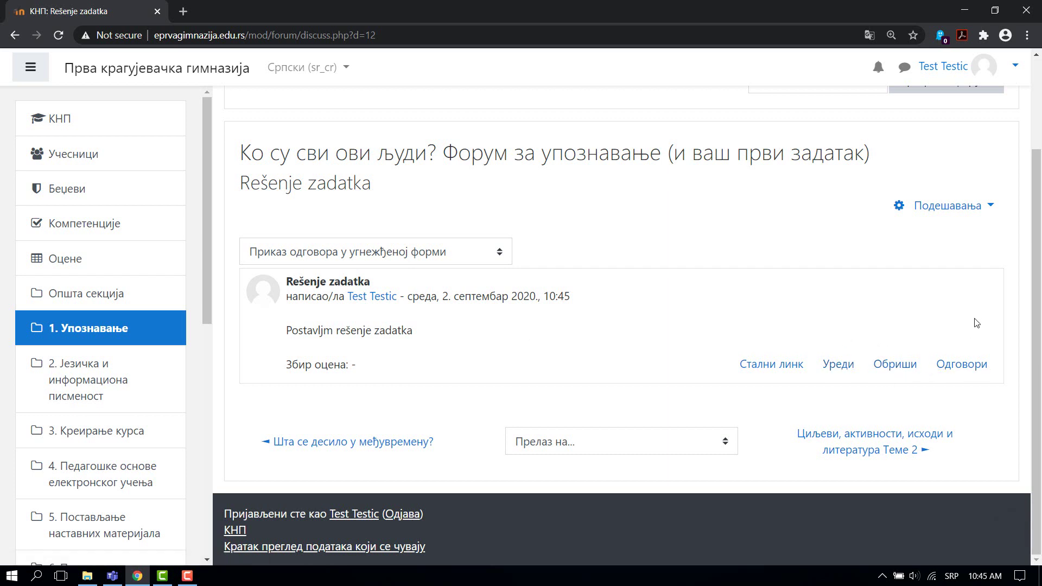
pyautogui.click(955, 368)
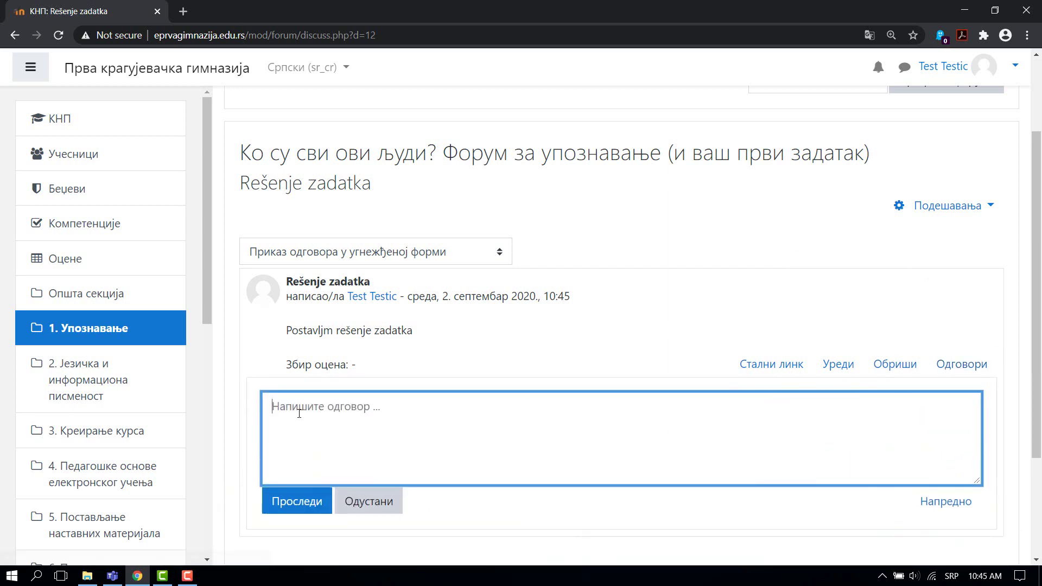
pyautogui.write('Pišete odgovor')
pyautogui.click(283, 502)
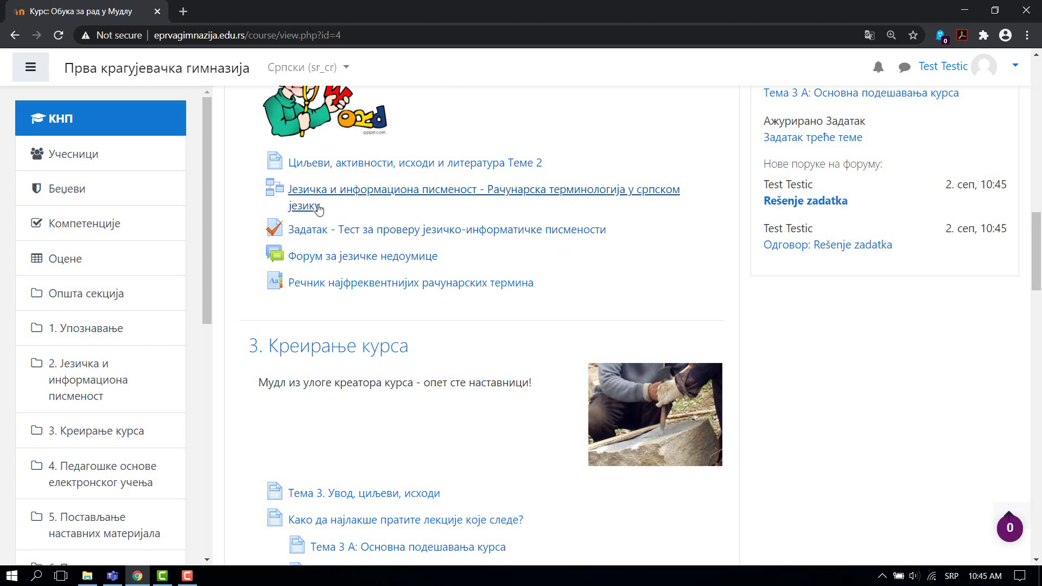
# Open "Задатак - Тест за проверу језичко-информатичке писмености" in the course's second section and start the test
pyautogui.click(404, 233)
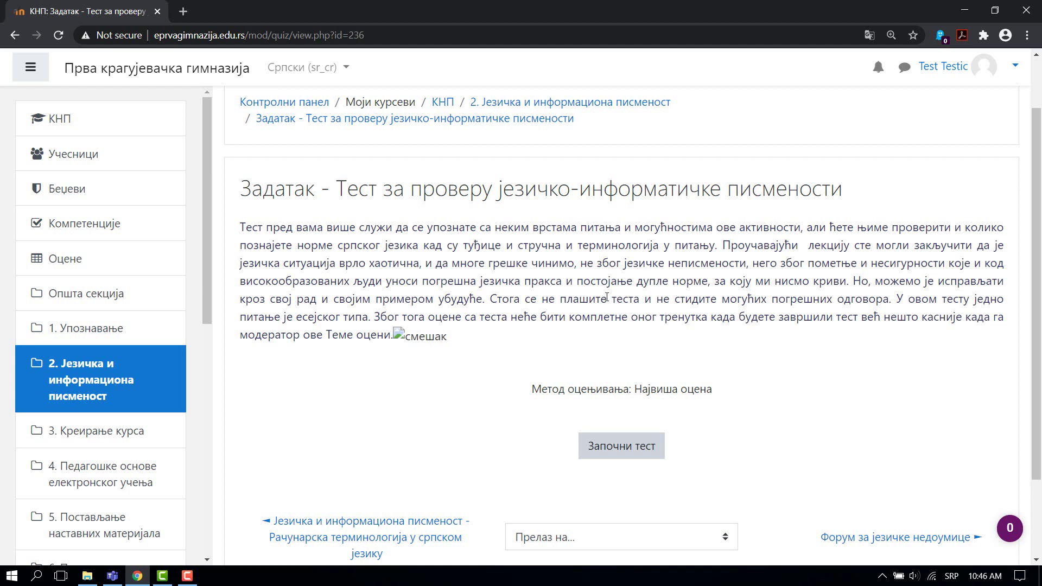
pyautogui.click(620, 451)
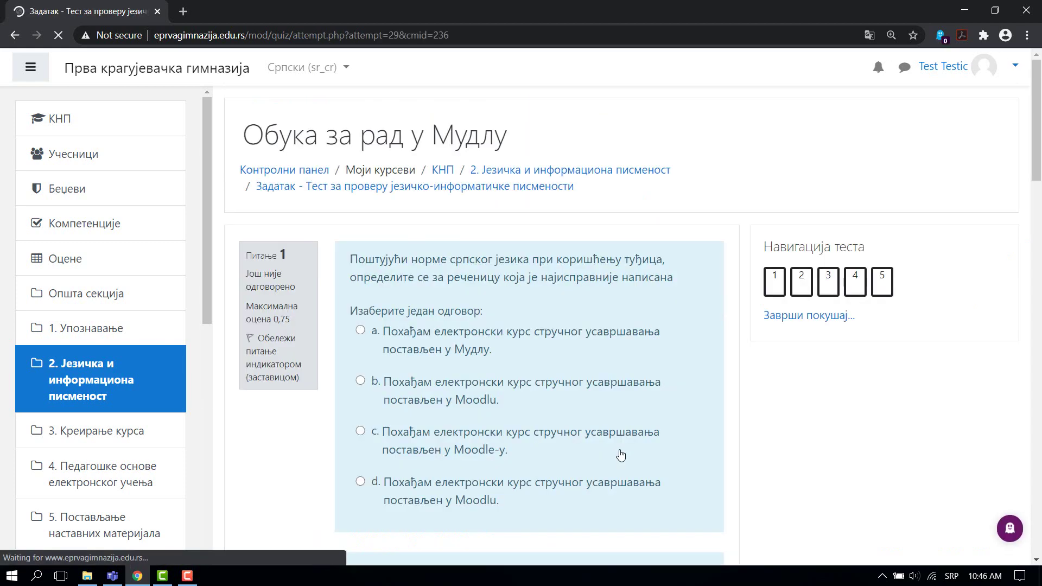
pyautogui.scroll(-2, 595, 287)
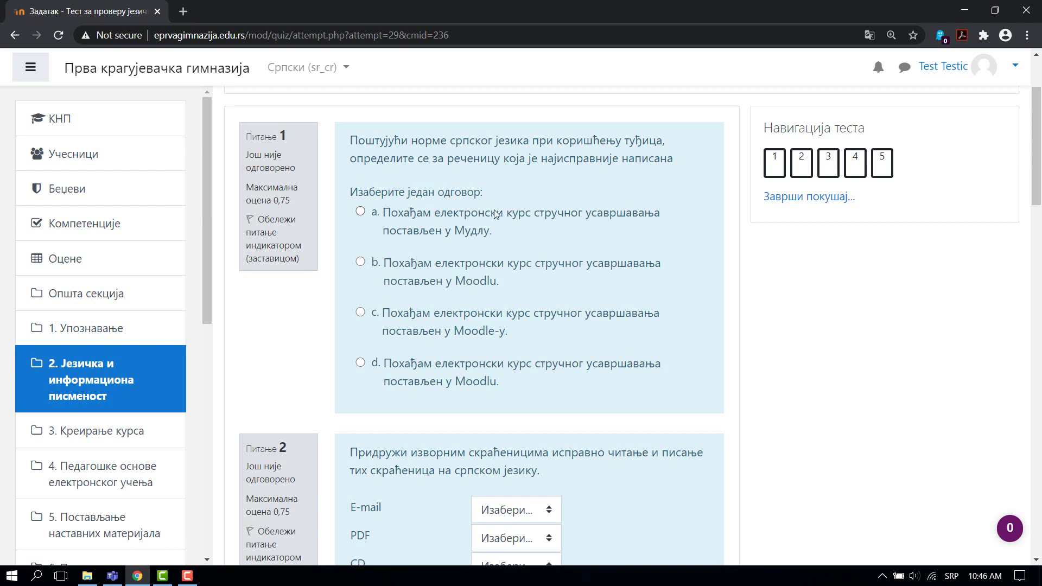
# Answer question 1 with option a and choose "пе-де-еф" for both E-mail and PDF in question 2
pyautogui.click(409, 210)
pyautogui.scroll(-5, 477, 274)
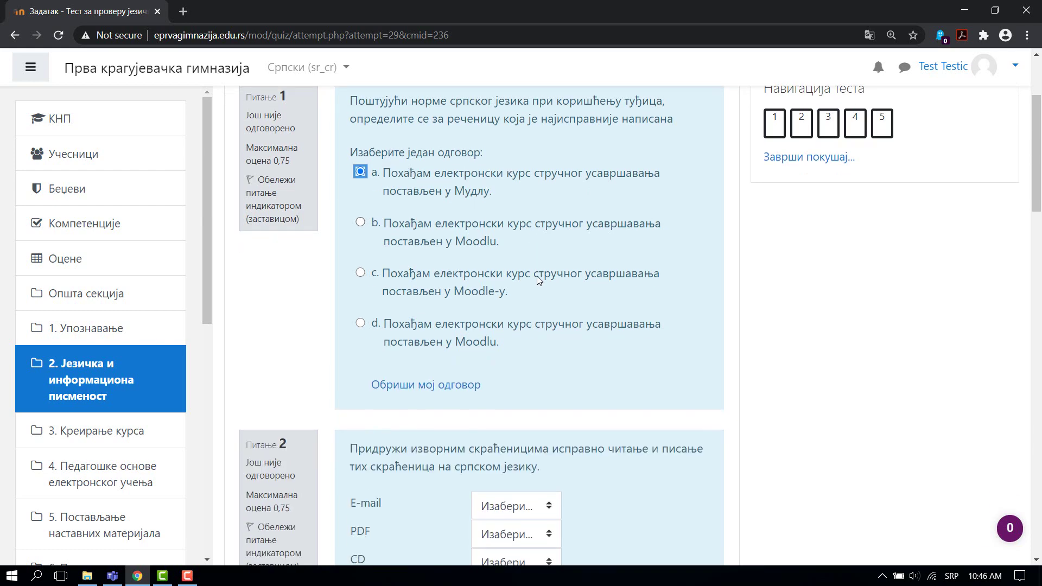
pyautogui.click(517, 277)
pyautogui.click(515, 312)
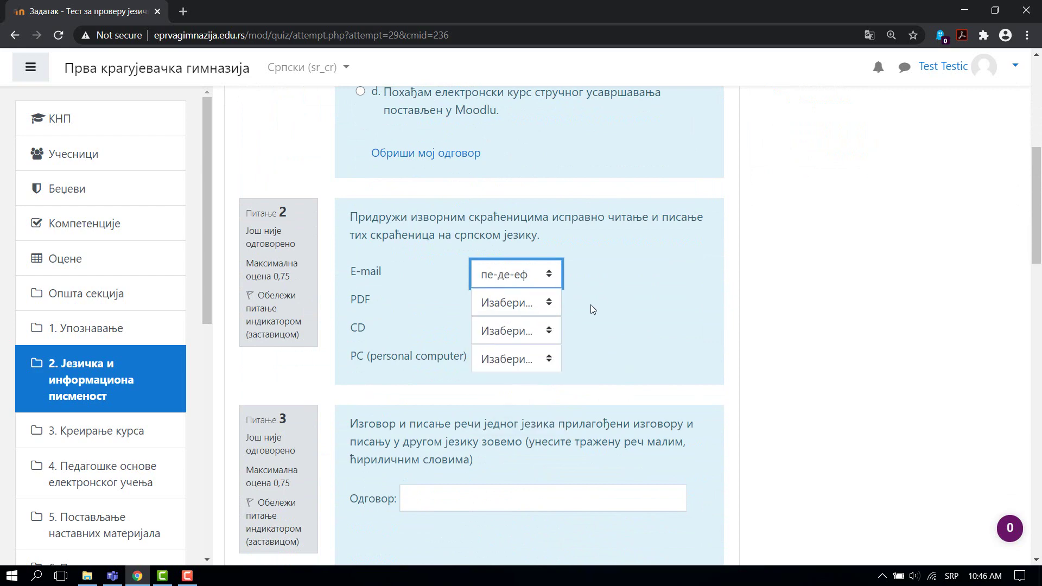
# Look through test questions 3 to 5, their answer fields and the test navigation block without answering them
pyautogui.scroll(-3, 593, 304)
pyautogui.click(477, 299)
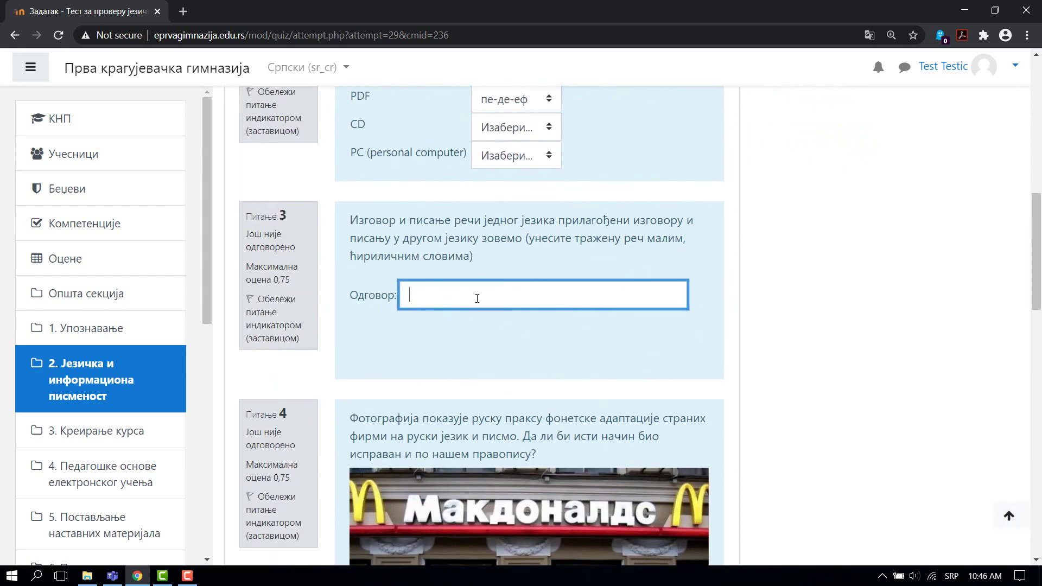
pyautogui.scroll(-8, 569, 302)
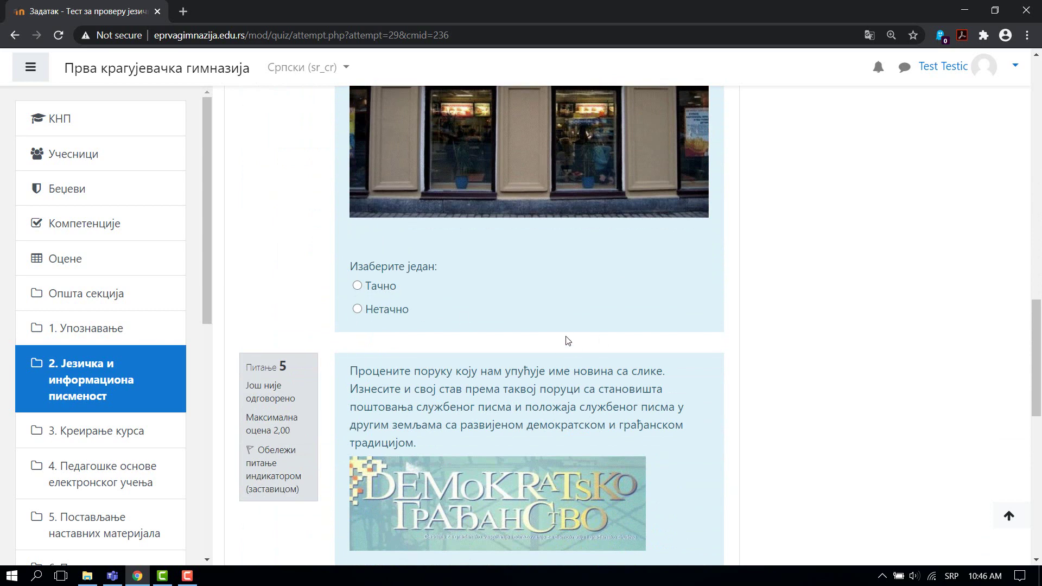
pyautogui.scroll(-8, 581, 265)
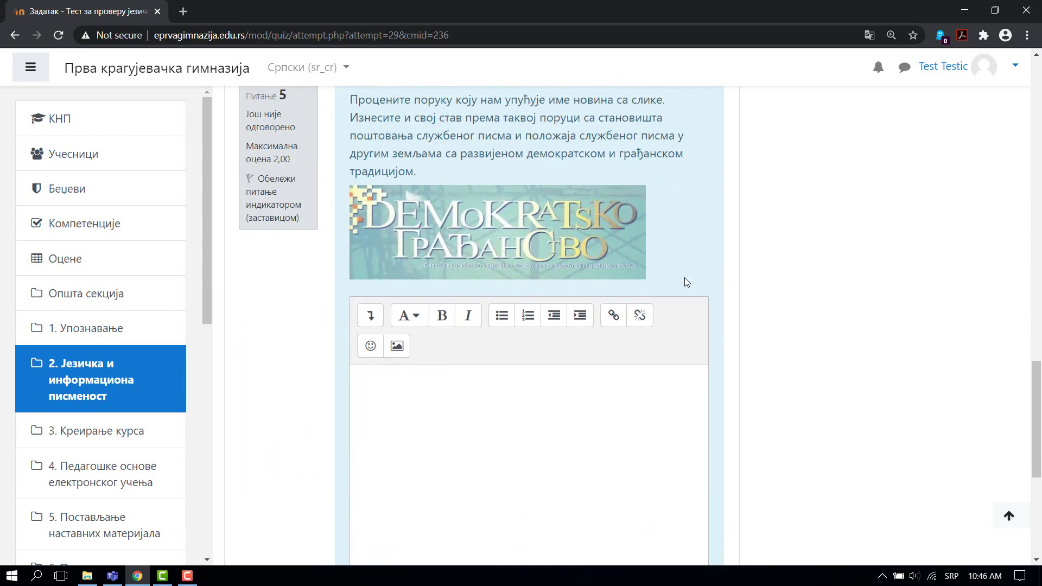
pyautogui.scroll(5, 624, 266)
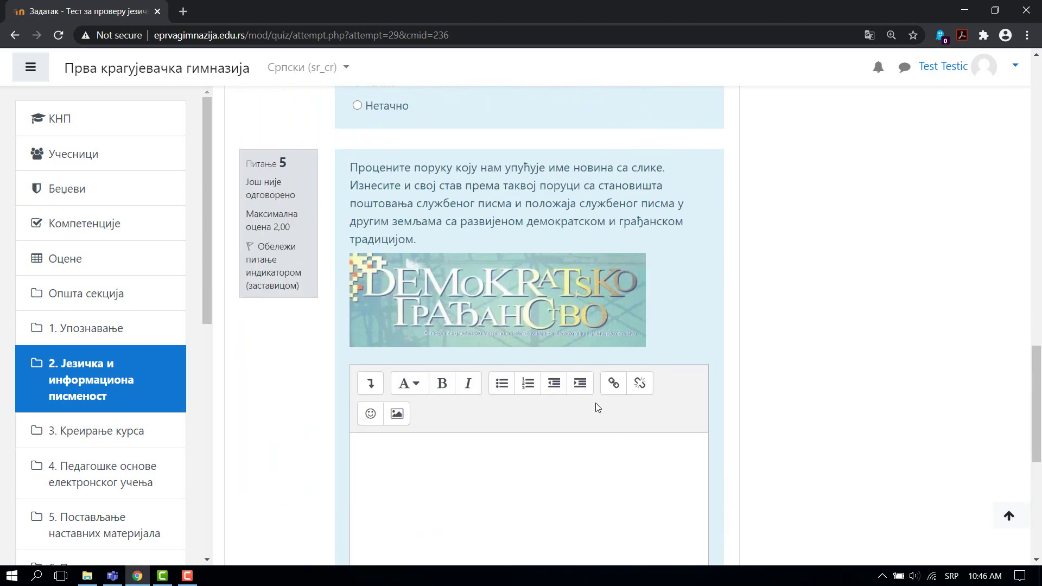
pyautogui.scroll(-2, 459, 317)
pyautogui.click(400, 322)
pyautogui.scroll(-5, 558, 309)
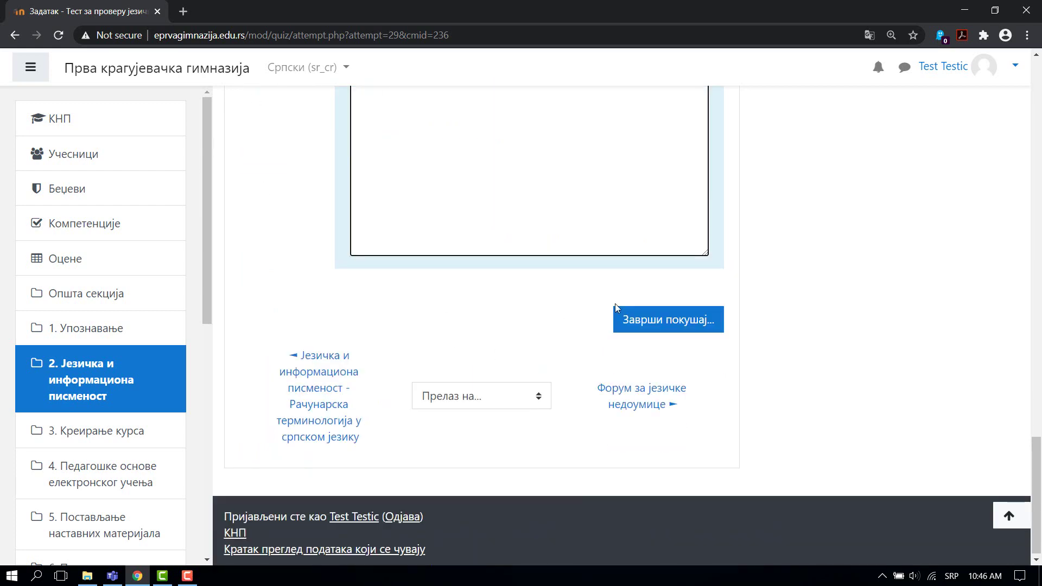
pyautogui.scroll(20, 525, 324)
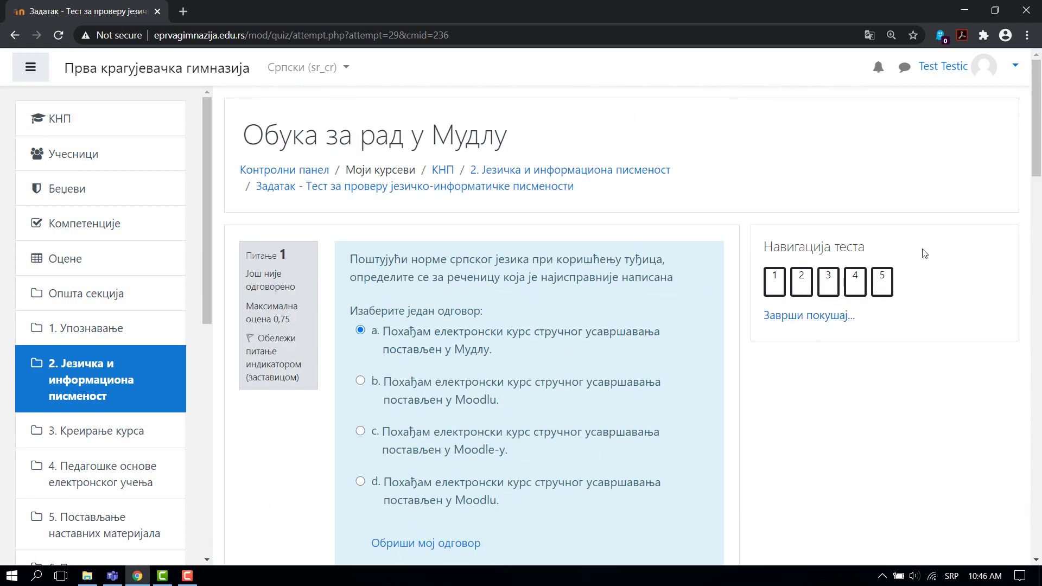
# Finish the test attempt, submit all answers and confirm the submission
pyautogui.scroll(-20, 582, 320)
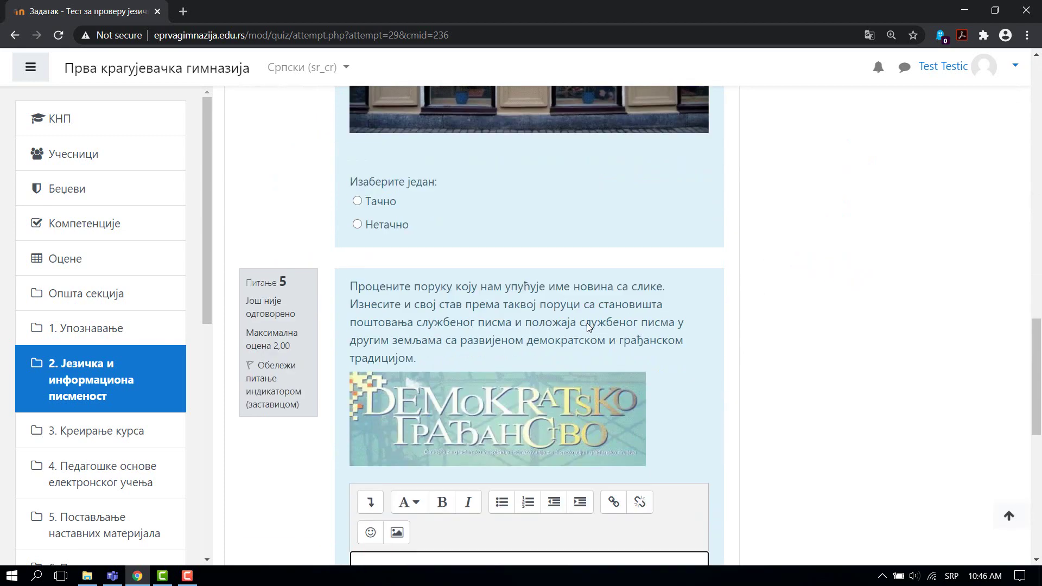
pyautogui.scroll(-10, 587, 324)
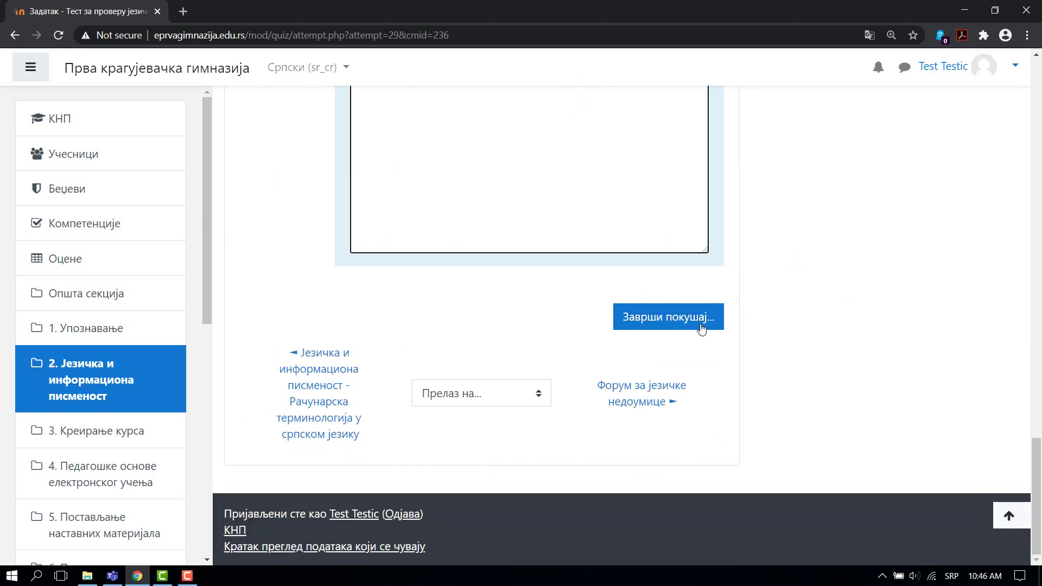
pyautogui.click(683, 326)
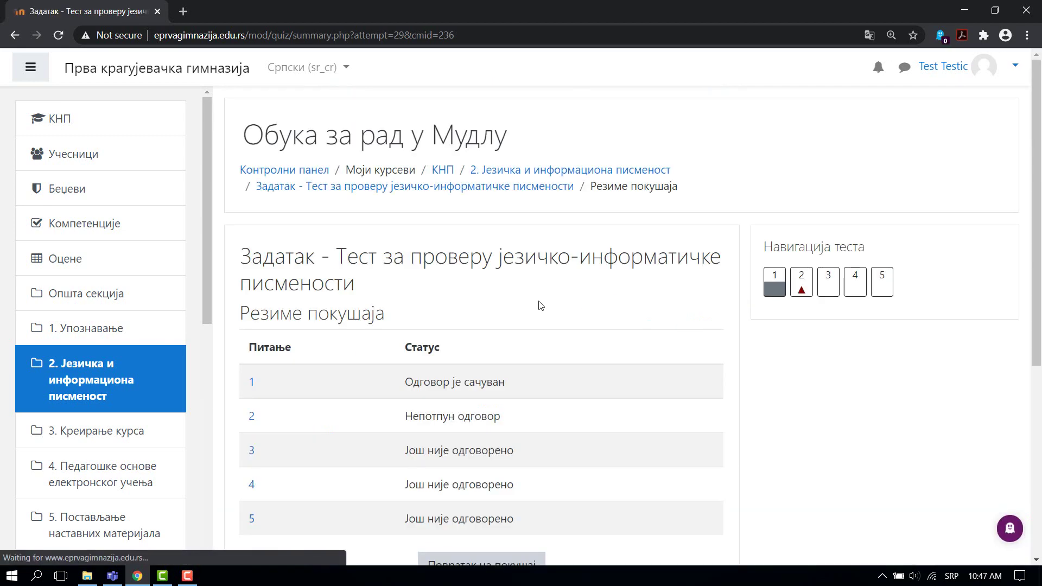
pyautogui.scroll(-5, 538, 302)
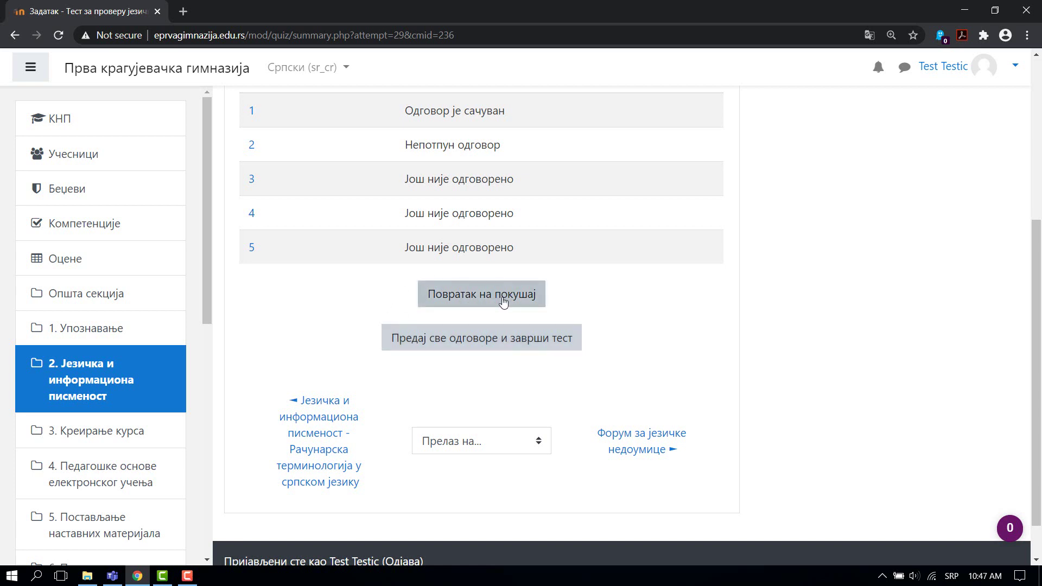
pyautogui.click(520, 344)
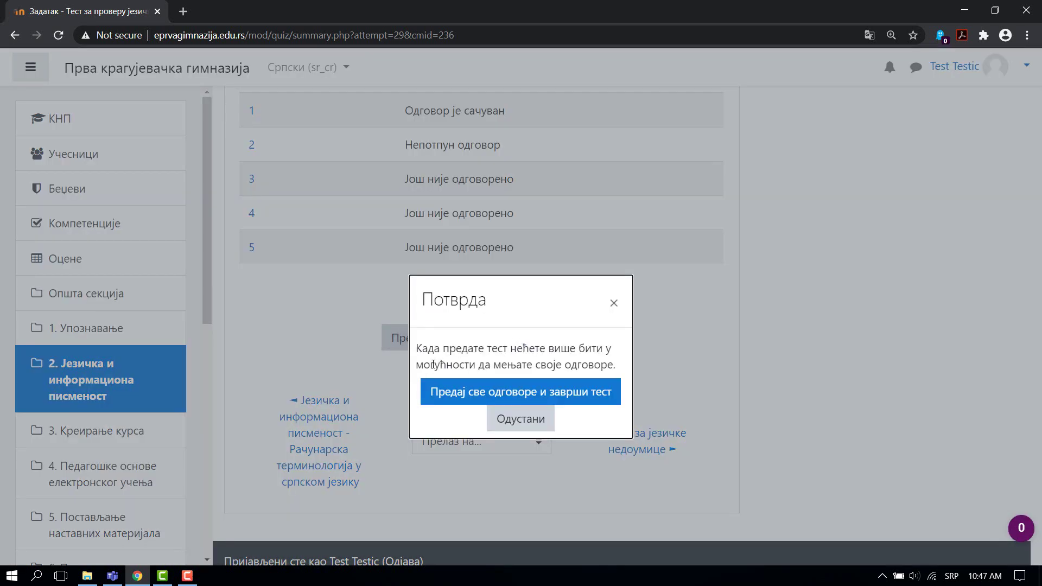
pyautogui.click(551, 399)
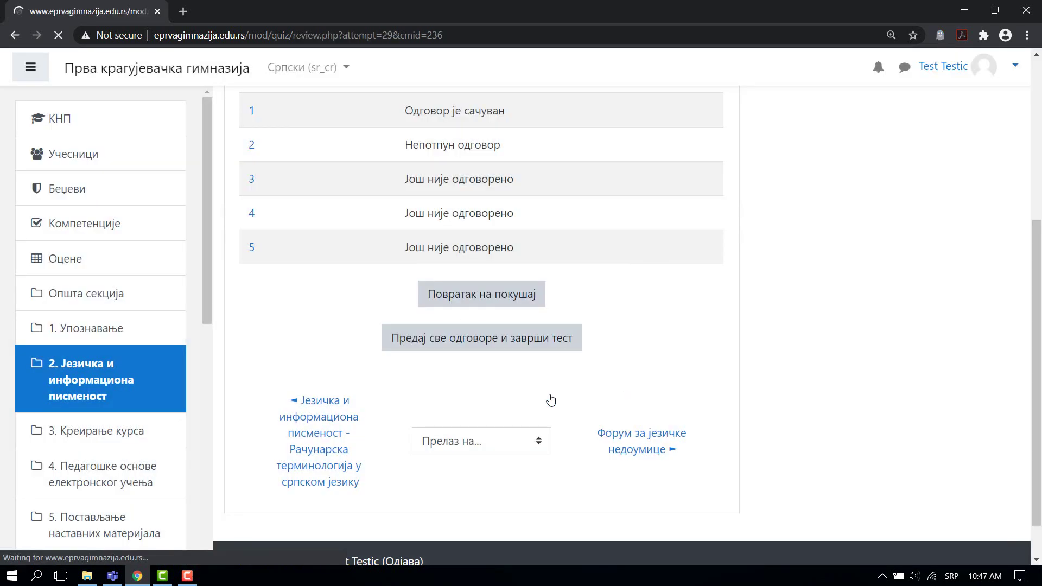
# Review the submitted attempt's grade, the marked answers and the correct solutions for all questions
pyautogui.scroll(-5, 575, 359)
pyautogui.scroll(5, 675, 321)
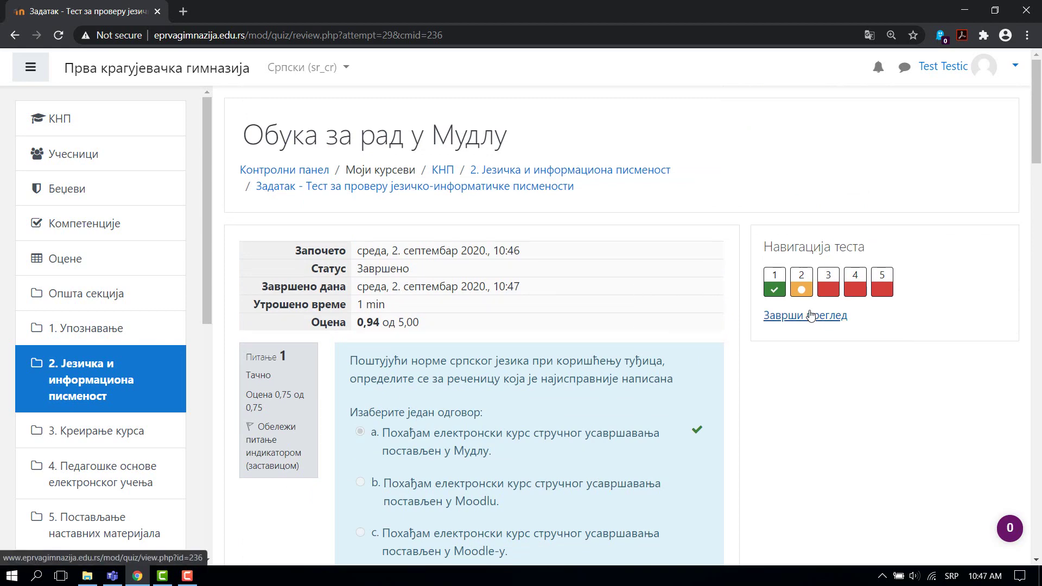
pyautogui.scroll(-15, 561, 361)
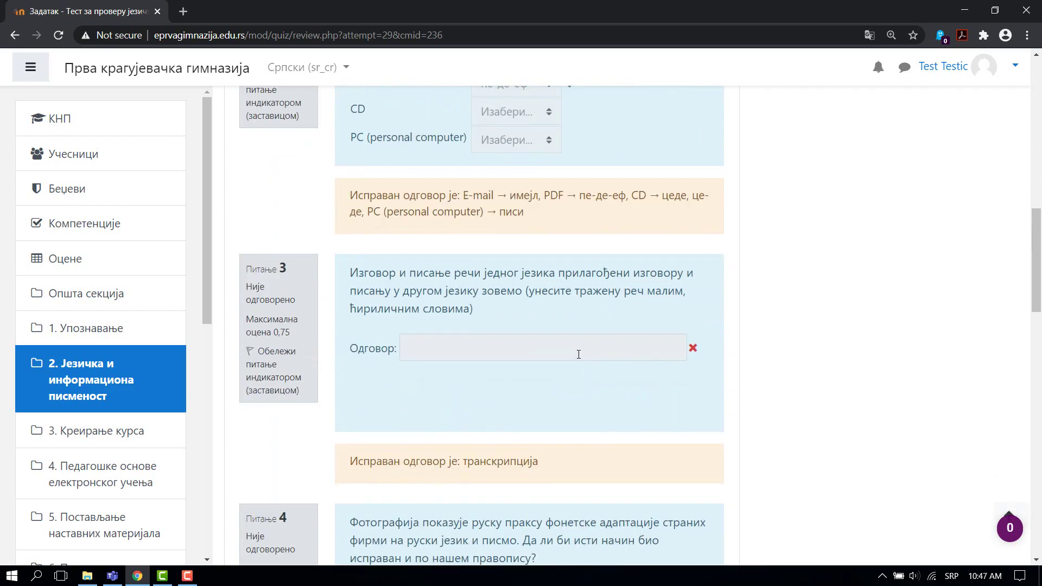
pyautogui.scroll(1, 588, 350)
pyautogui.scroll(4, 529, 373)
pyautogui.scroll(-16, 663, 360)
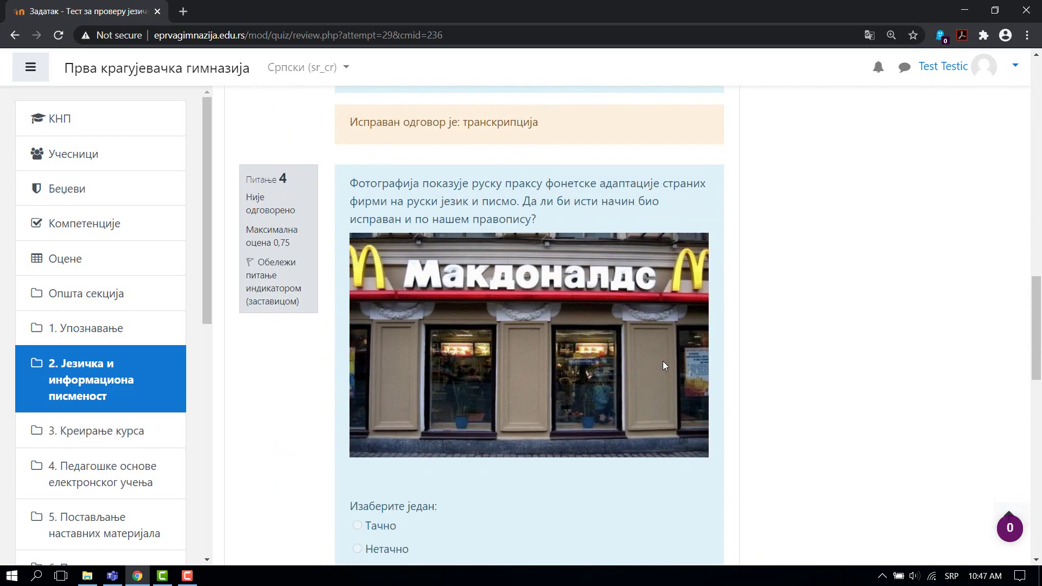
pyautogui.scroll(-5, 663, 364)
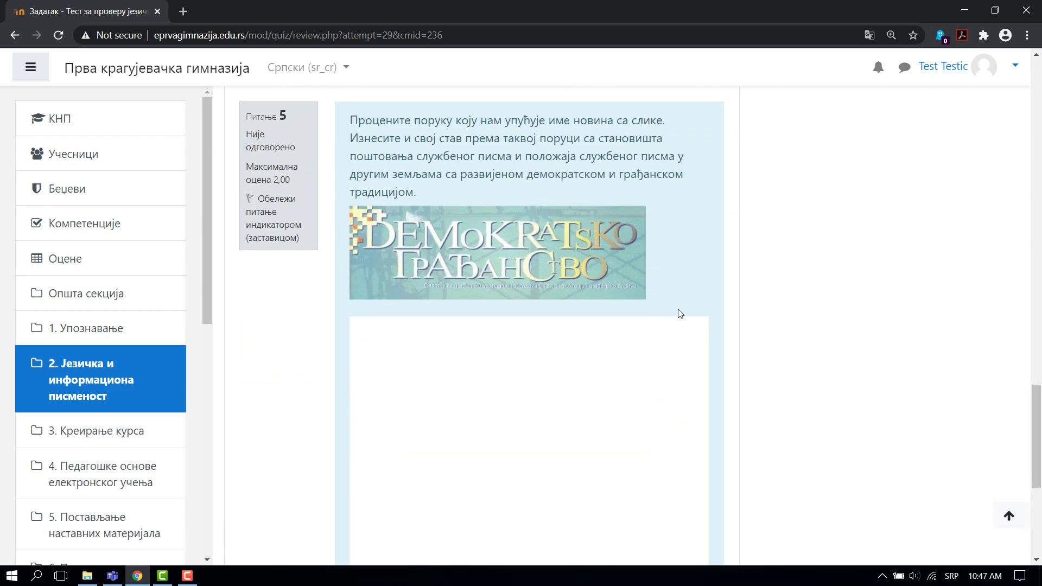
pyautogui.scroll(20, 643, 307)
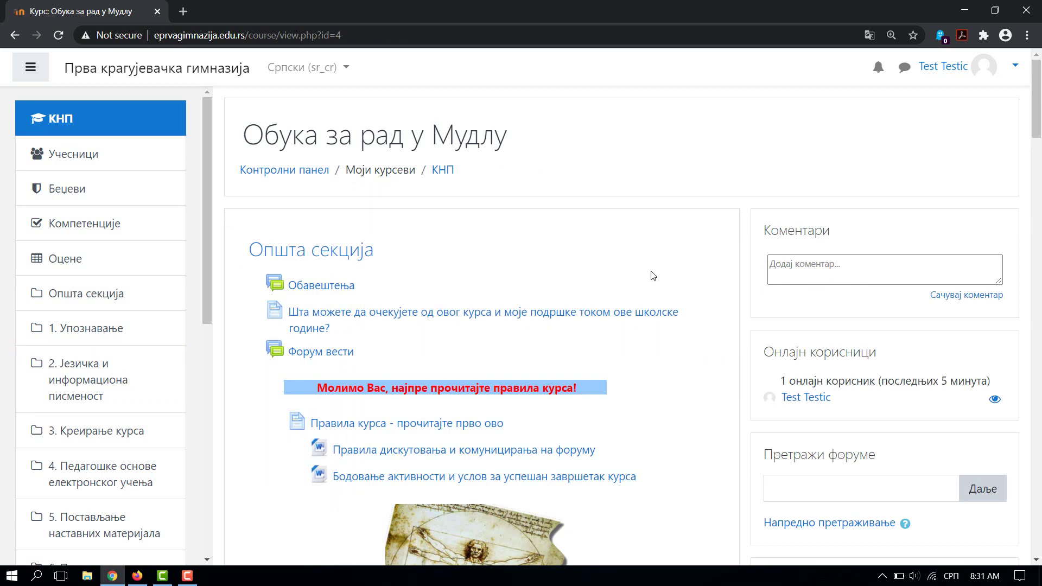
# Open the assignment "Задатак пете теме" in the section "5. Постављање наставних материјала" and view its submission status
pyautogui.scroll(-20, 636, 276)
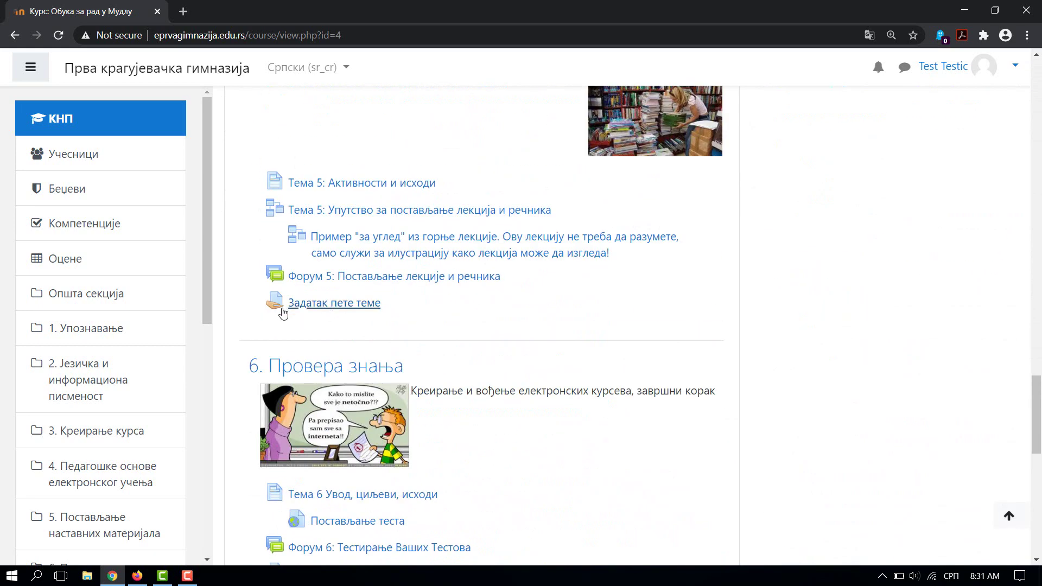
pyautogui.click(316, 303)
pyautogui.scroll(-3, 559, 302)
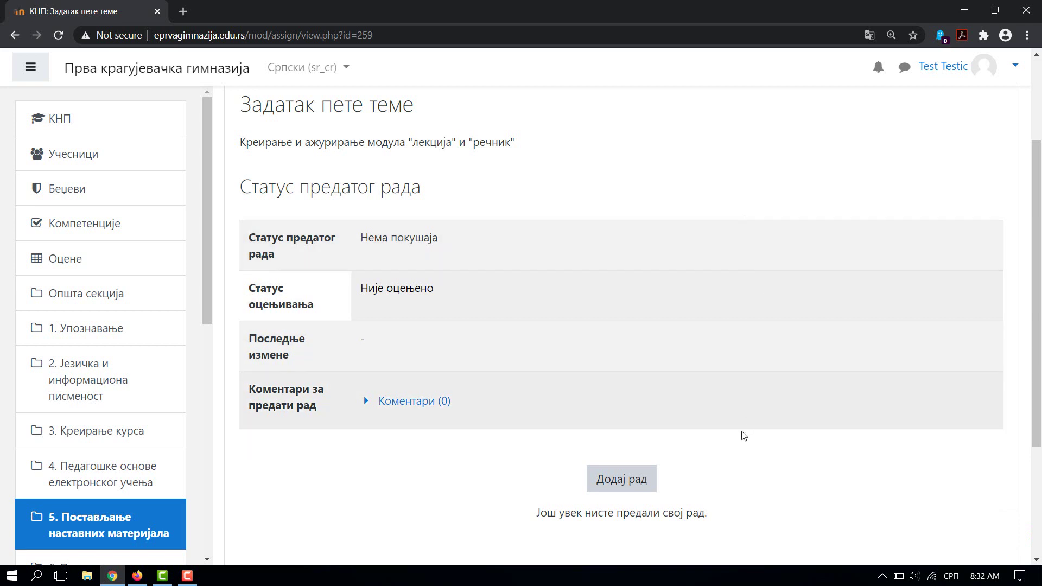
# Add a submission to the assignment and upload MaliPrinc.jpg from the V razred folder on the Desktop
pyautogui.click(612, 480)
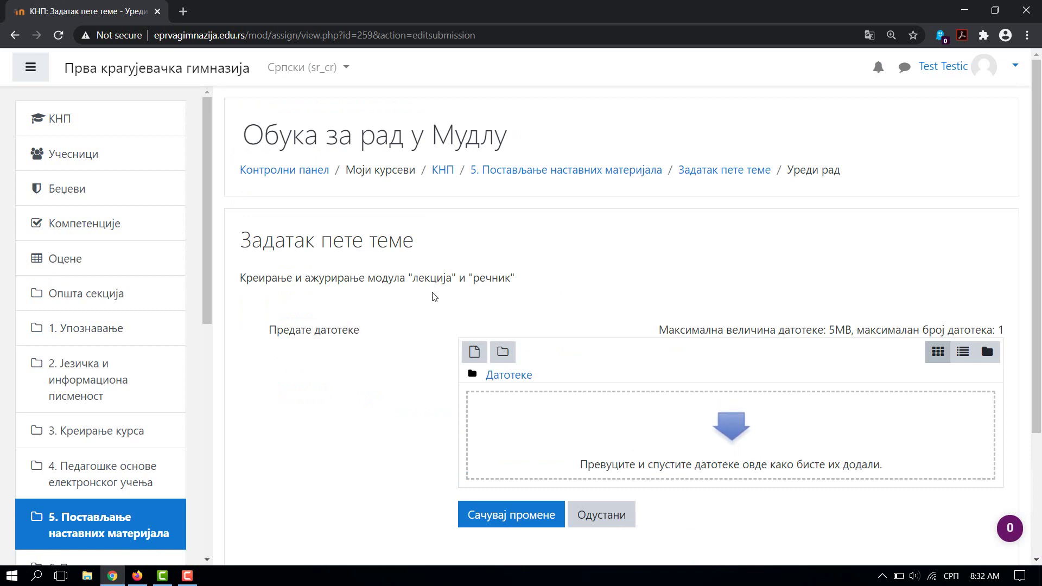
pyautogui.click(472, 354)
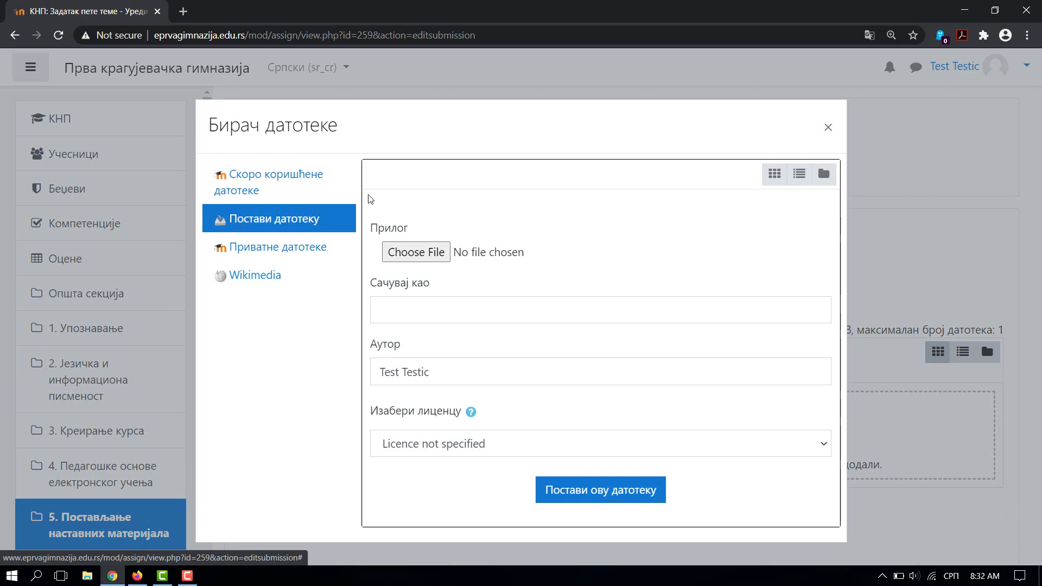
pyautogui.click(429, 261)
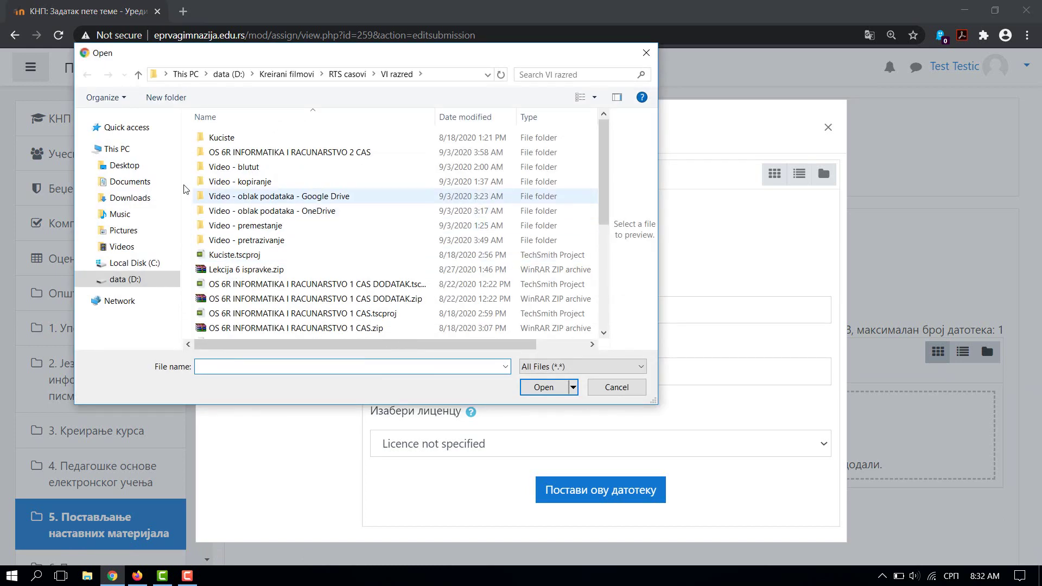
pyautogui.click(123, 166)
pyautogui.doubleClick(214, 137)
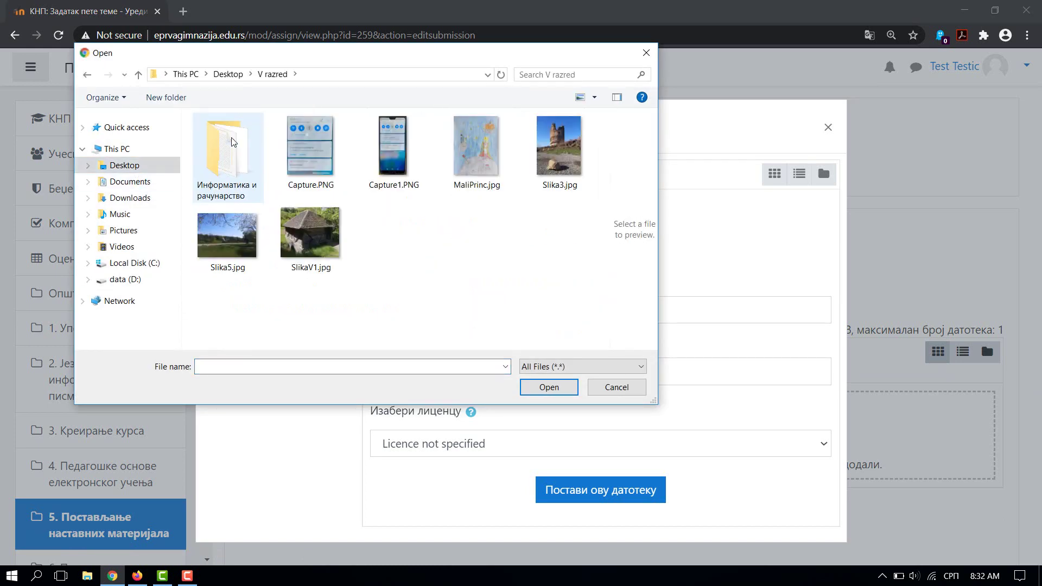
pyautogui.click(463, 147)
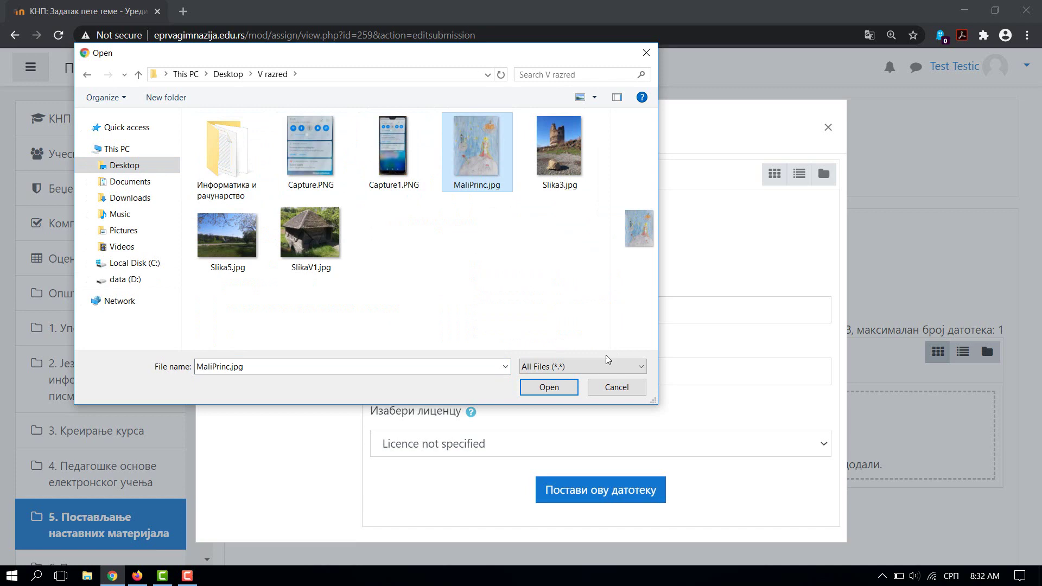
pyautogui.click(548, 387)
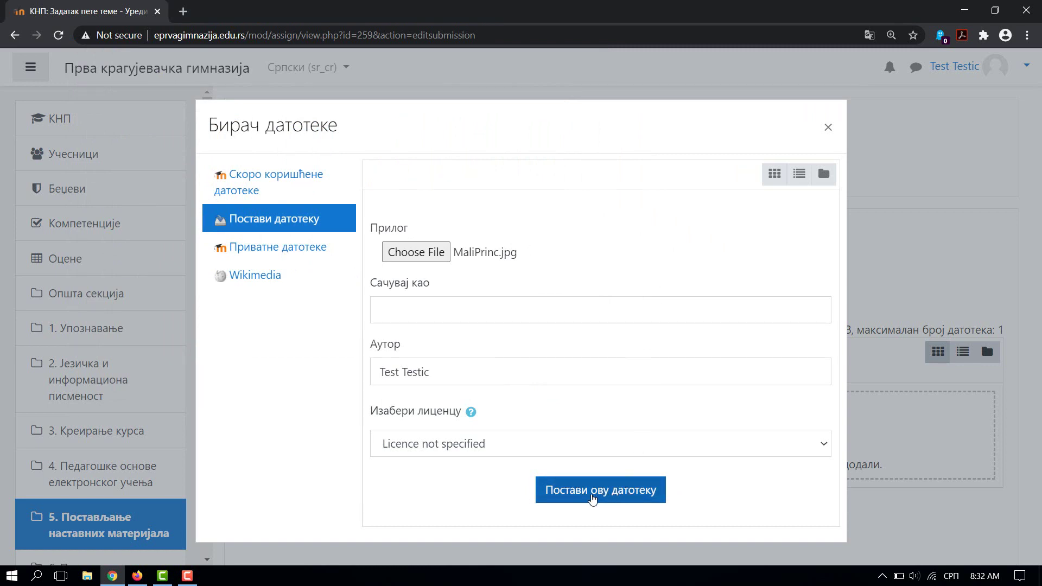
pyautogui.click(621, 496)
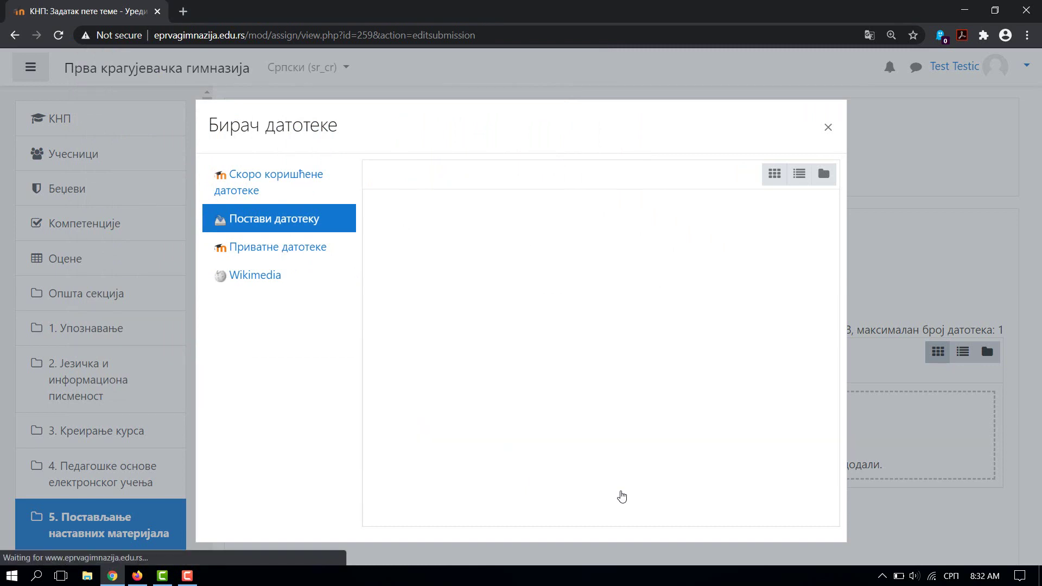
# Save the submission containing MaliPrinc.jpg and review its status and the remaining submission options
pyautogui.scroll(-3, 586, 365)
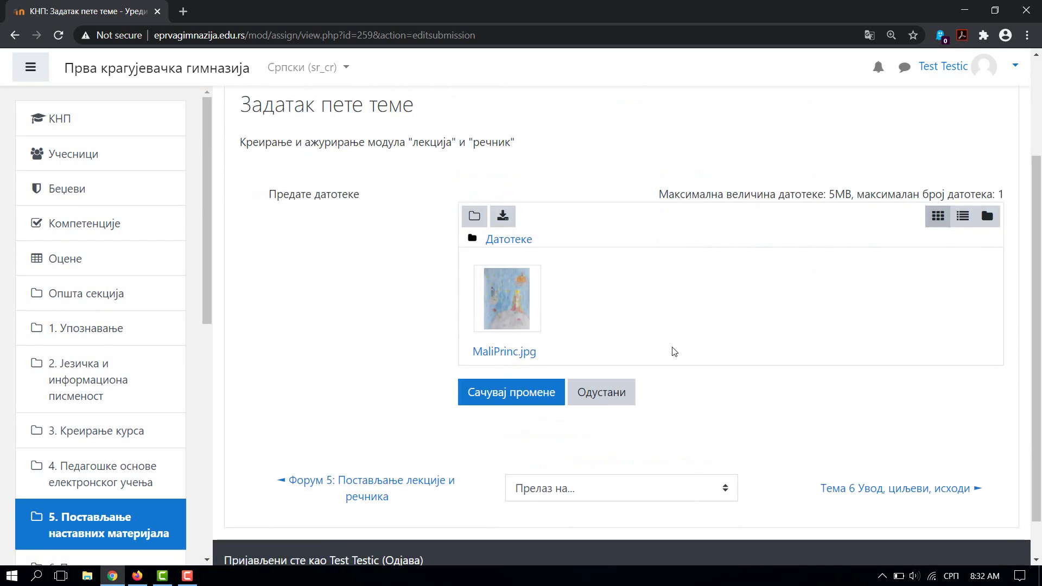
pyautogui.scroll(-1, 676, 352)
pyautogui.scroll(4, 677, 352)
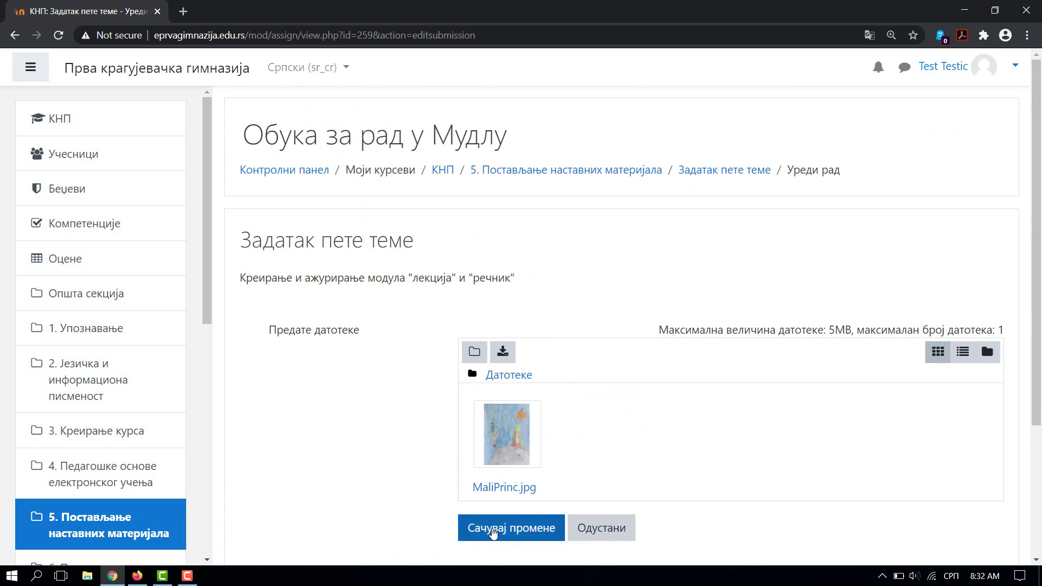
pyautogui.click(493, 532)
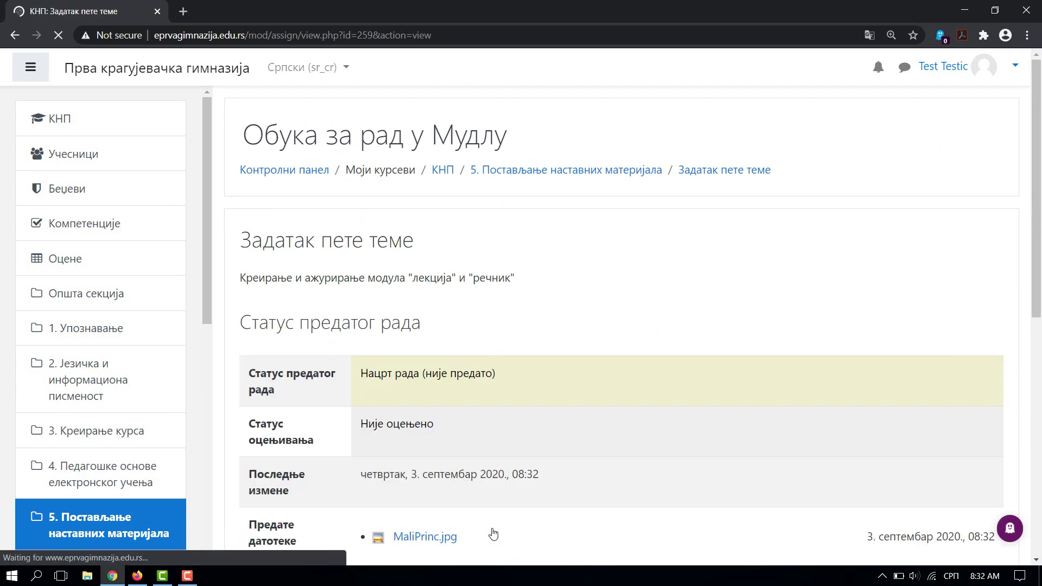
pyautogui.scroll(-6, 602, 392)
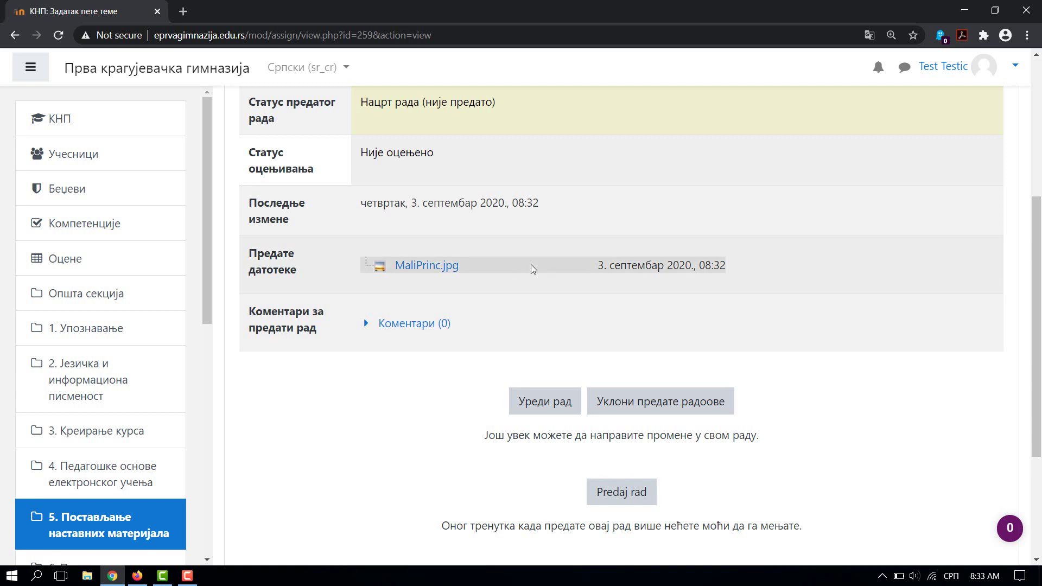
# Reopen the submission for editing, view the details of MaliPrinc.jpg, and leave both the file details and the editing page without changes
pyautogui.scroll(1, 532, 268)
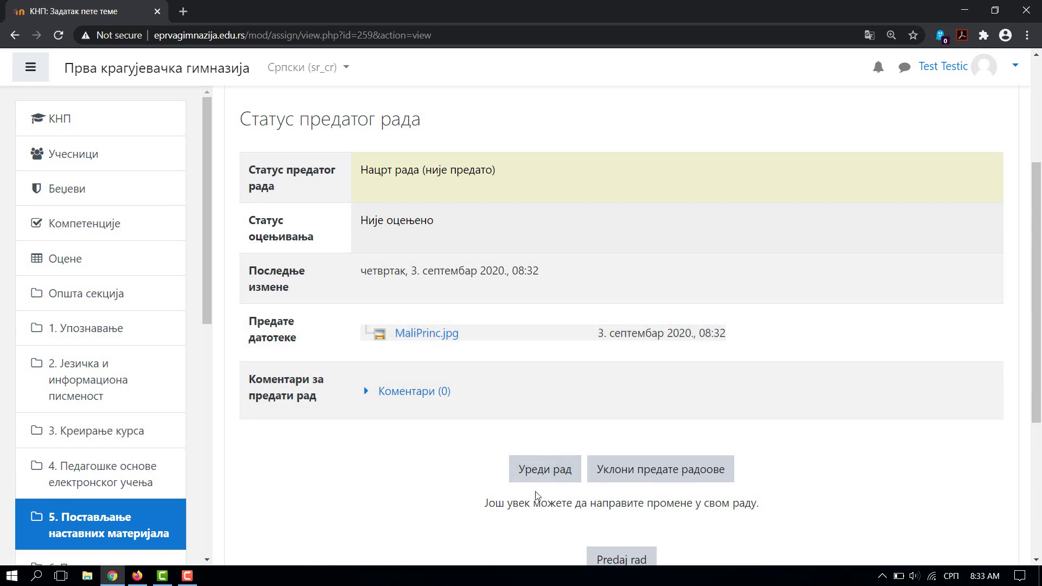
pyautogui.click(540, 468)
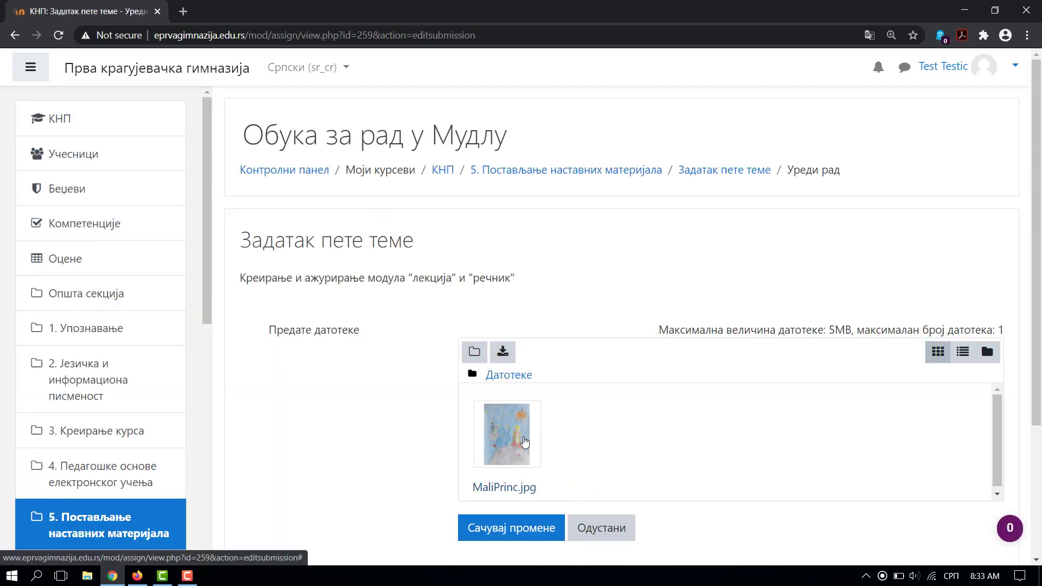
pyautogui.click(524, 442)
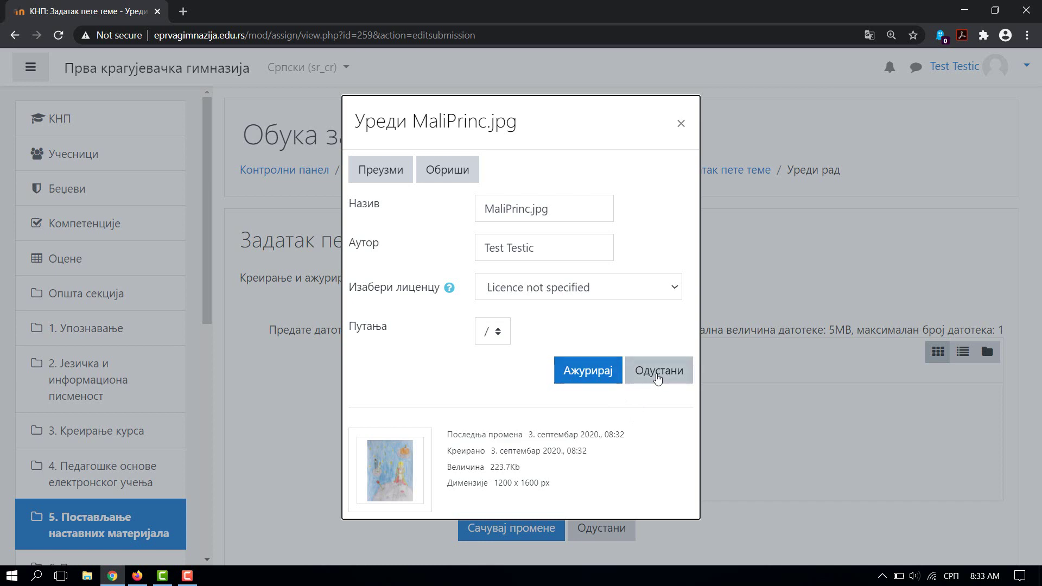
pyautogui.click(658, 377)
pyautogui.click(611, 530)
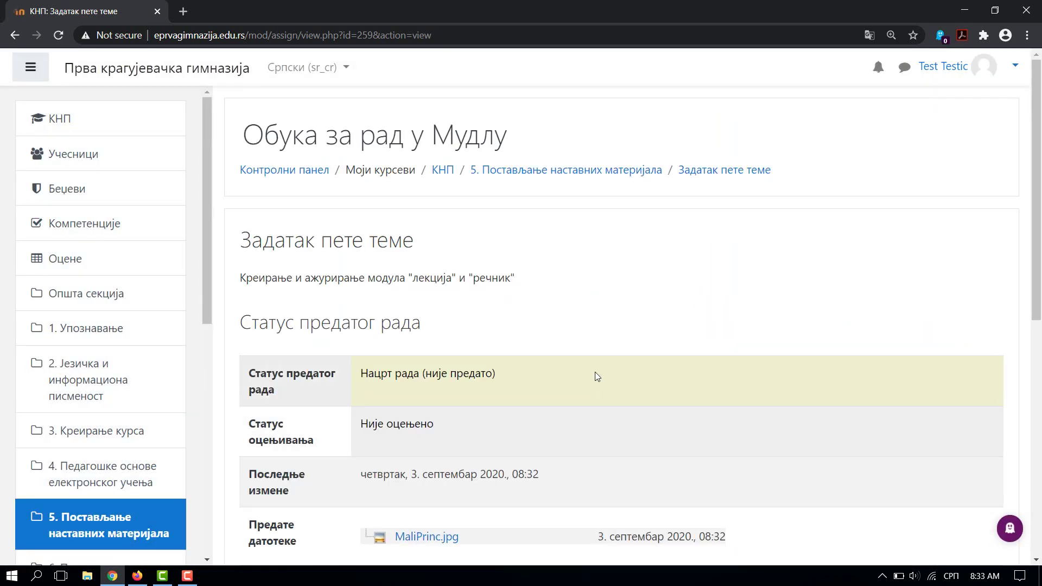
# Submit the draft work for grading, confirm the submission, and check its status table
pyautogui.scroll(-5, 597, 376)
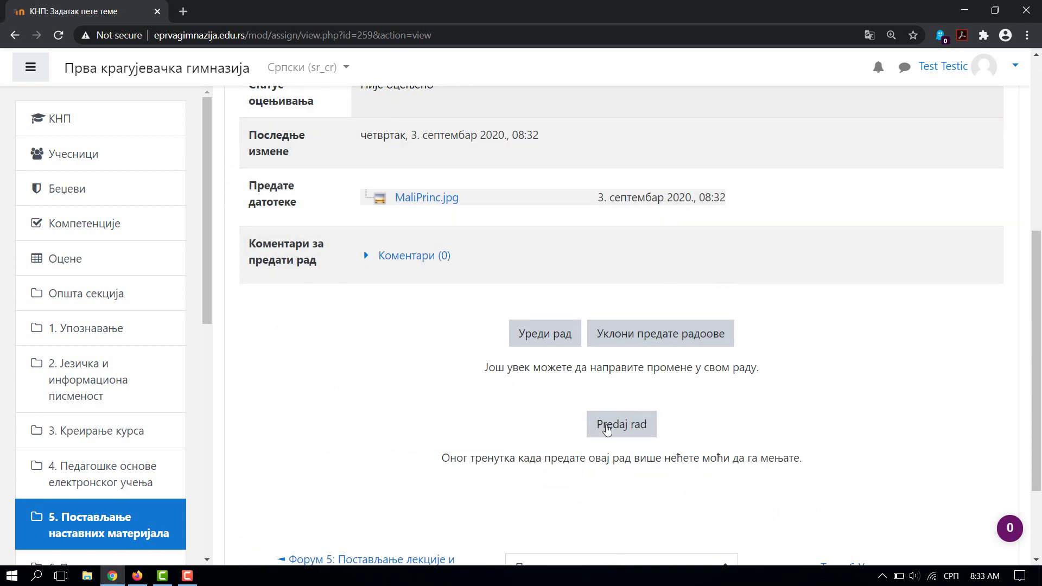
pyautogui.click(616, 427)
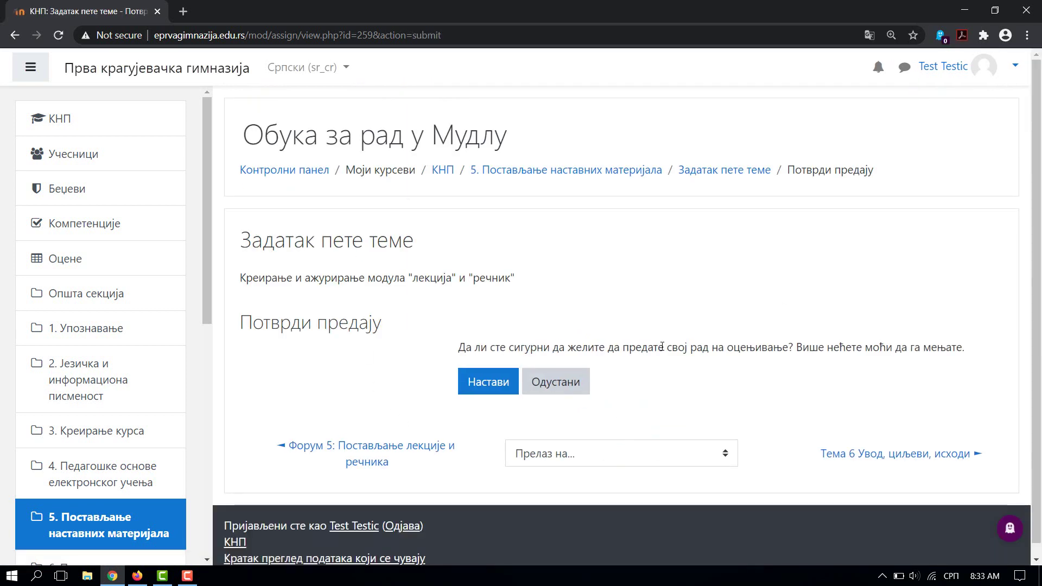
pyautogui.click(479, 387)
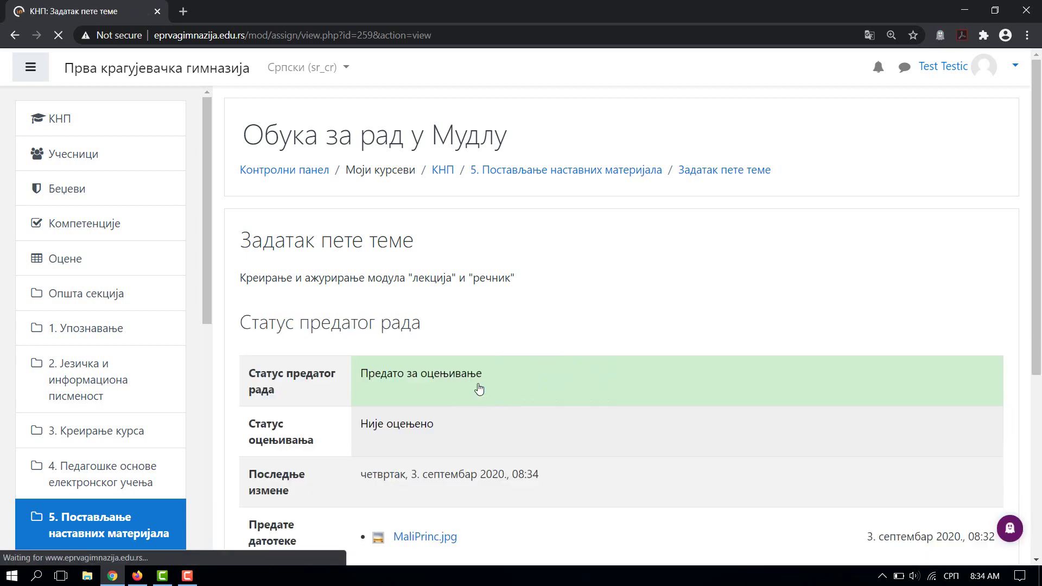
pyautogui.scroll(-1, 643, 374)
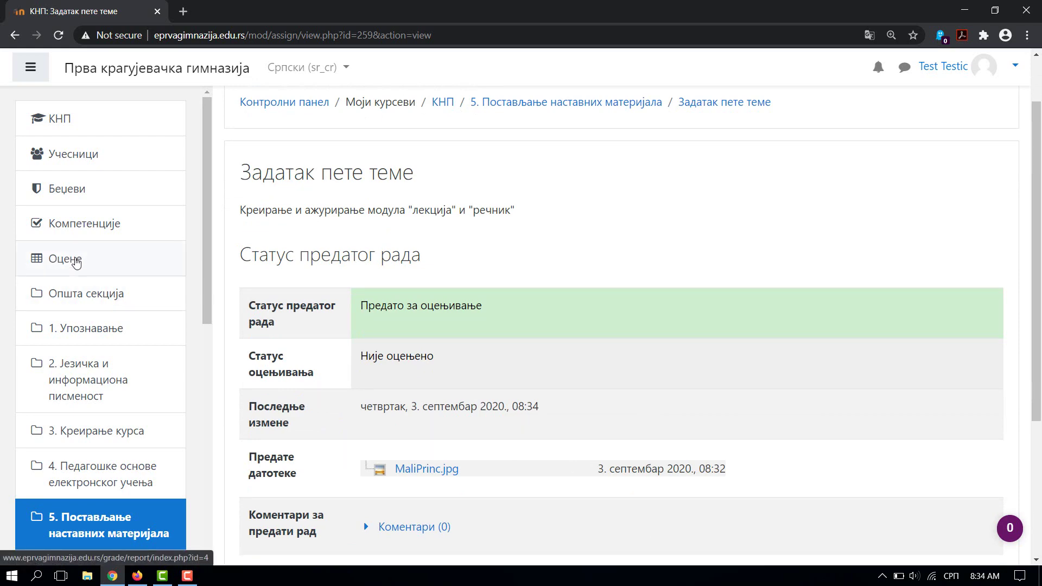
# Open the course's "Оцене" page and look through the user report's grades, ranges and percentages for all activities
pyautogui.click(75, 261)
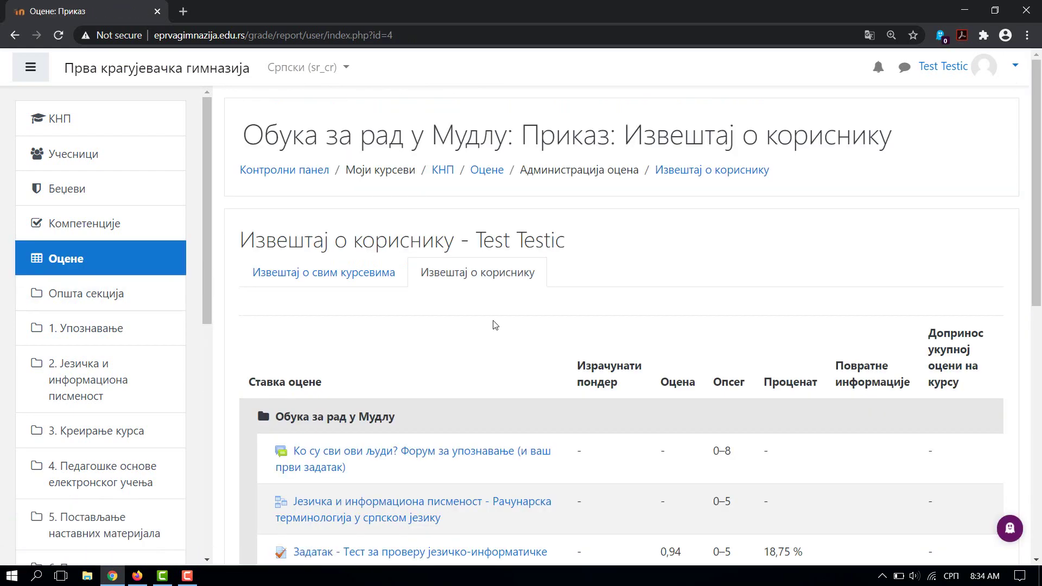
pyautogui.scroll(-3, 496, 329)
pyautogui.scroll(-1, 499, 333)
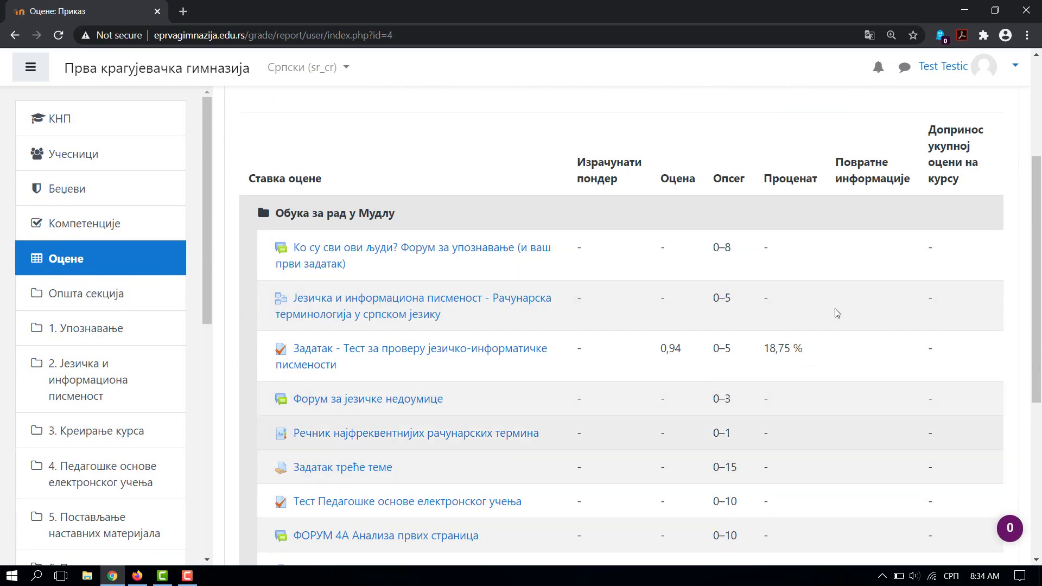
pyautogui.scroll(-3, 520, 331)
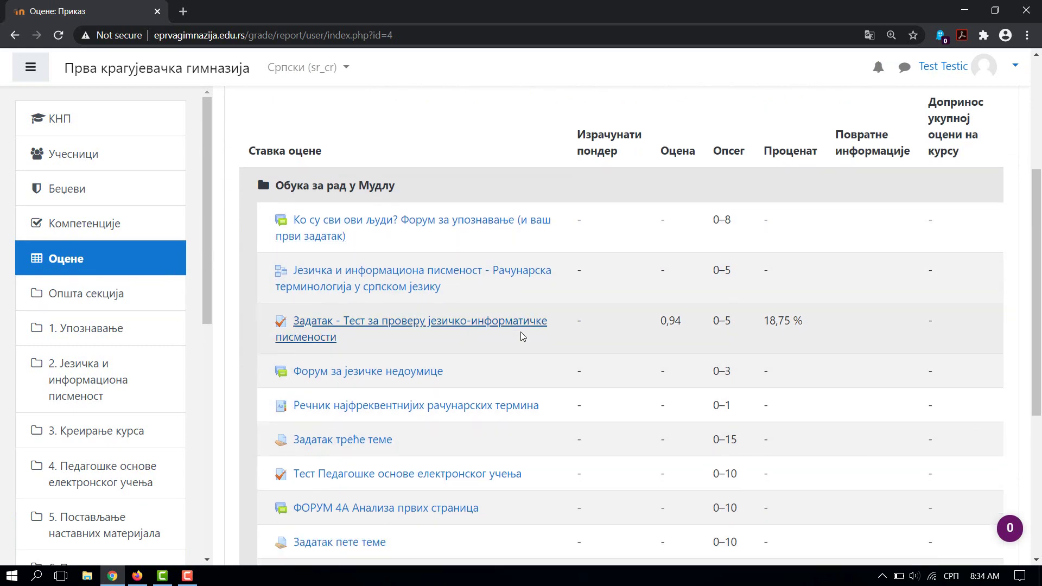
pyautogui.scroll(-2, 520, 332)
pyautogui.scroll(8, 520, 332)
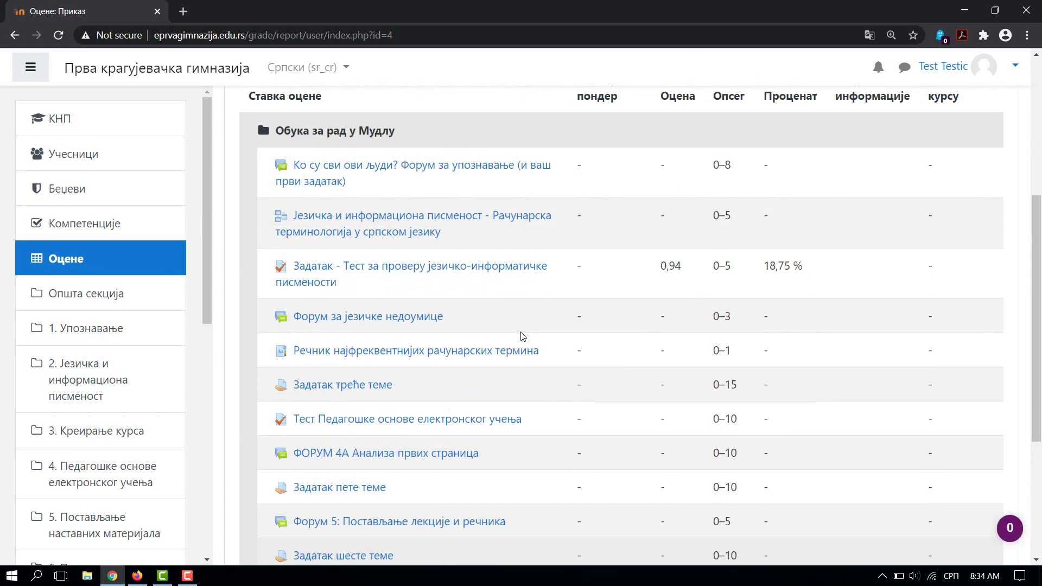